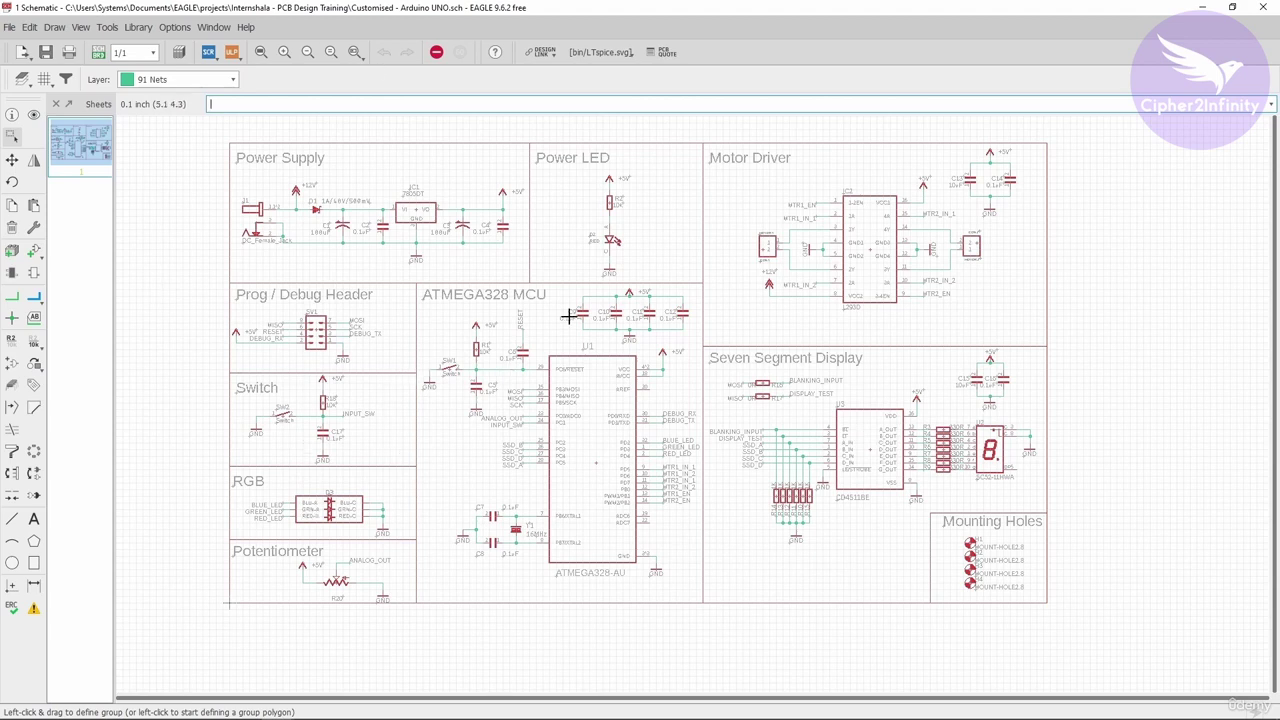
# - Run the ERC and enlarge its results window to show the 1 error and 13 warnings
pyautogui.scroll(1, 570, 308)
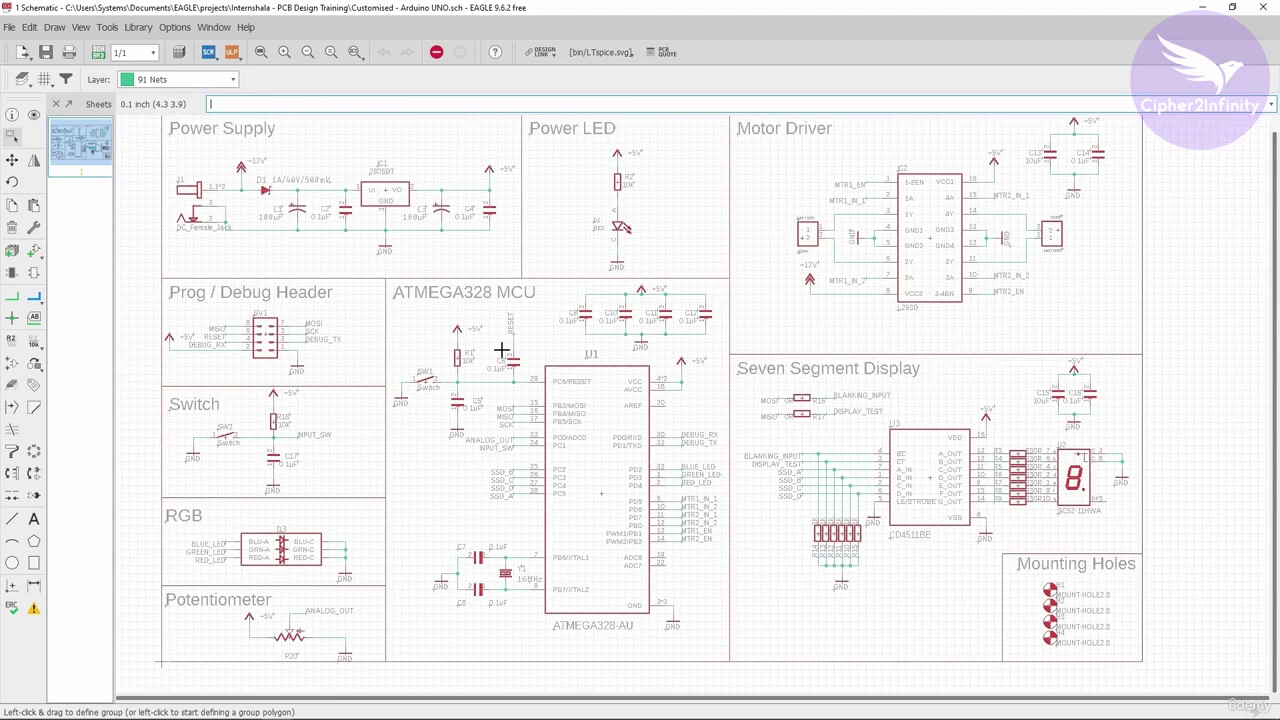
pyautogui.scroll(-1, 462, 389)
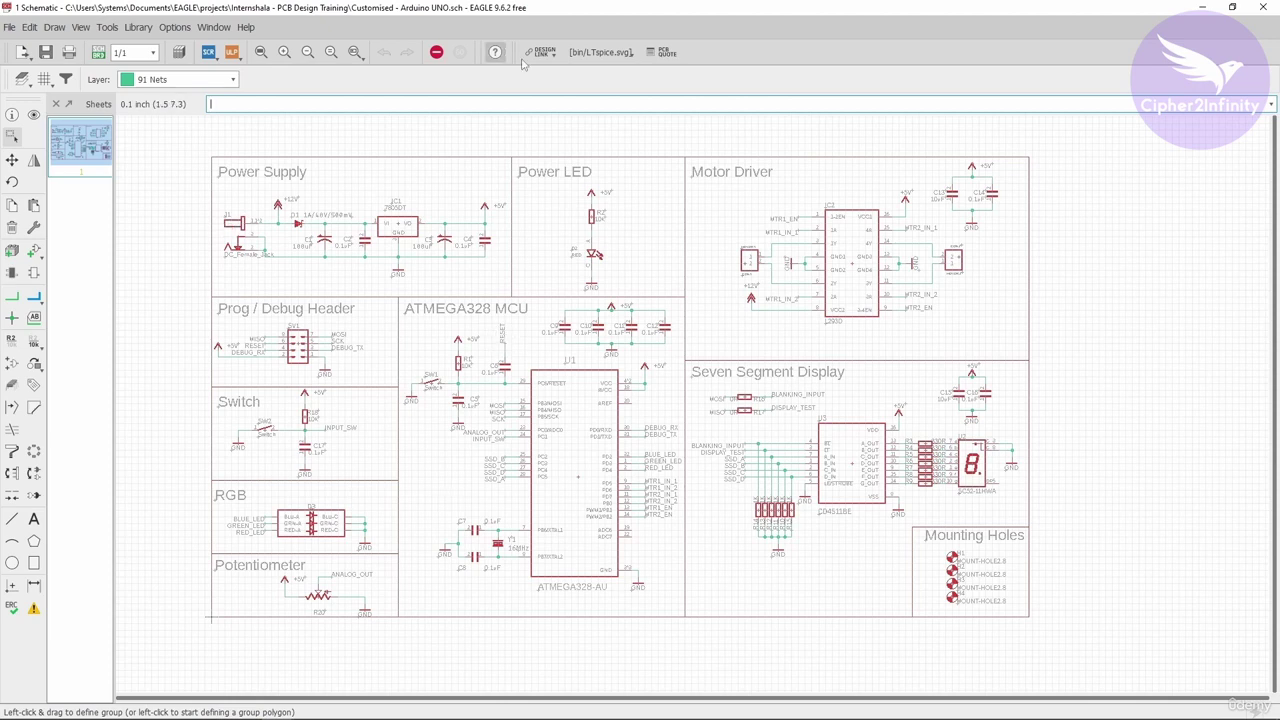
pyautogui.click(12, 607)
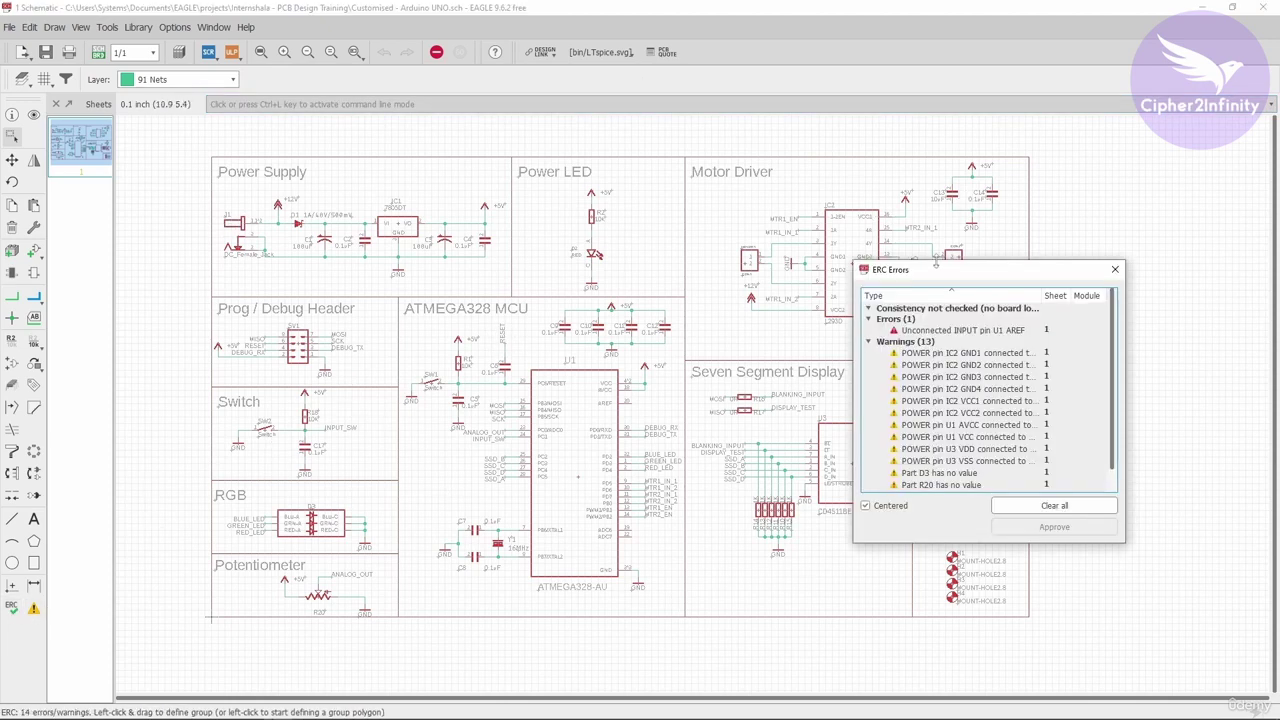
pyautogui.moveTo(880, 263); pyautogui.dragTo(830, 93)
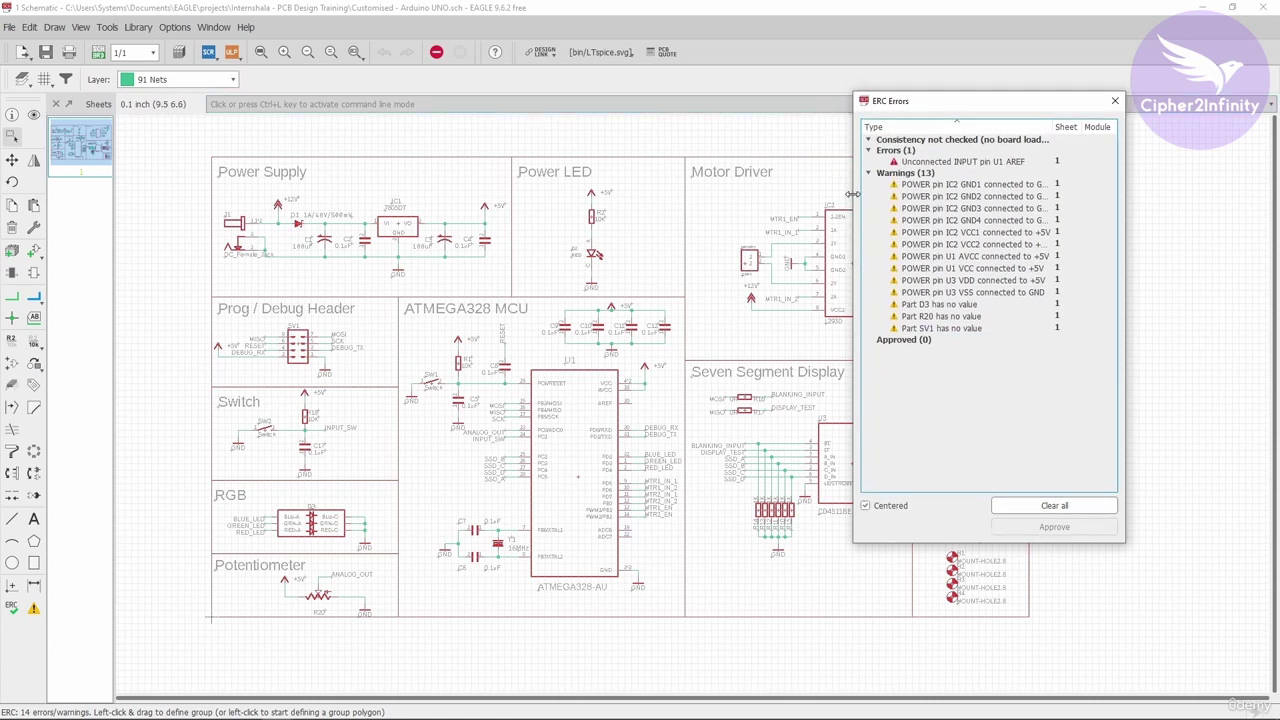
pyautogui.moveTo(851, 193); pyautogui.dragTo(649, 193)
pyautogui.moveTo(775, 106); pyautogui.dragTo(838, 133)
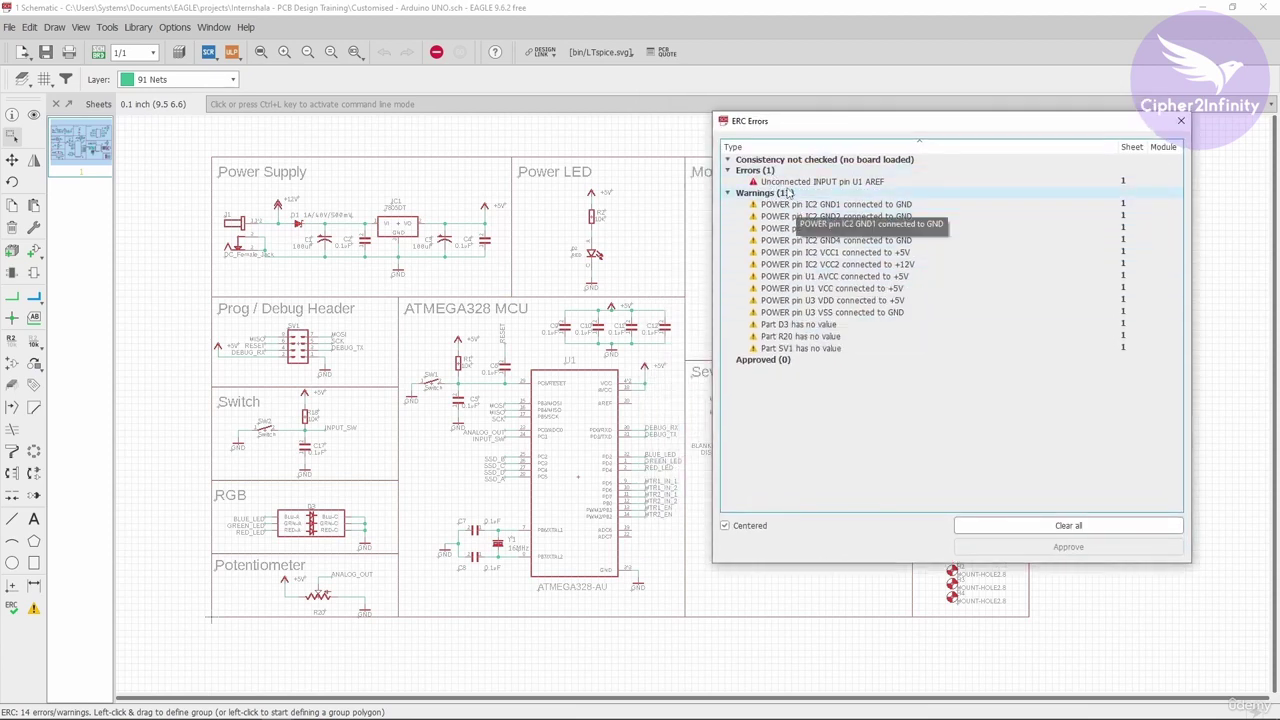
pyautogui.click(835, 216)
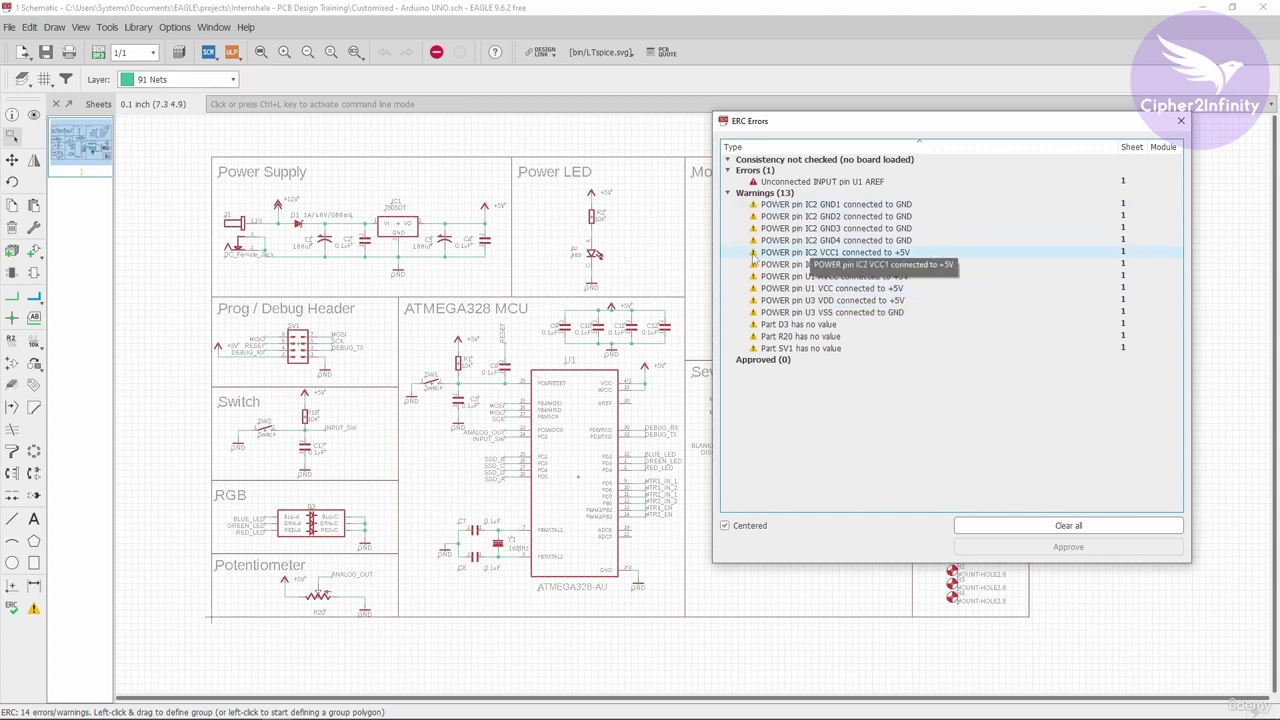
# - Locate U1's unconnected AREF input pin 20 on the schematic and zoom in on it
pyautogui.click(790, 183)
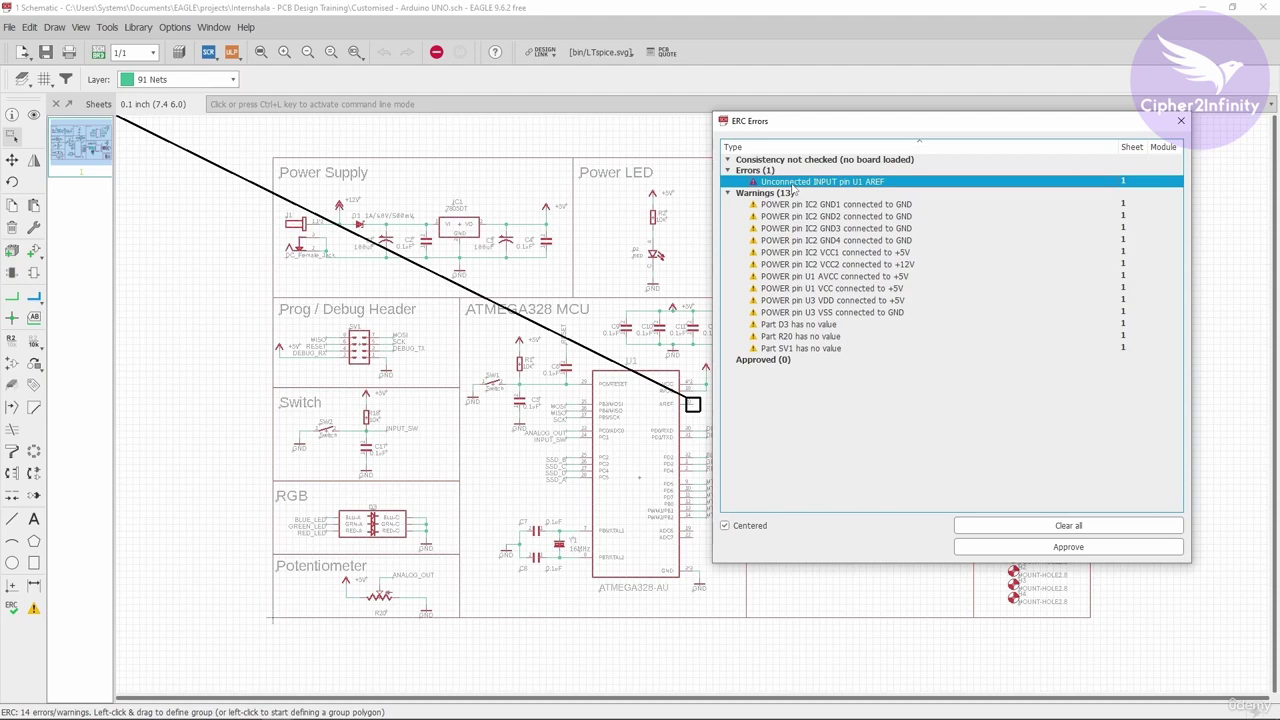
pyautogui.scroll(2, 485, 386)
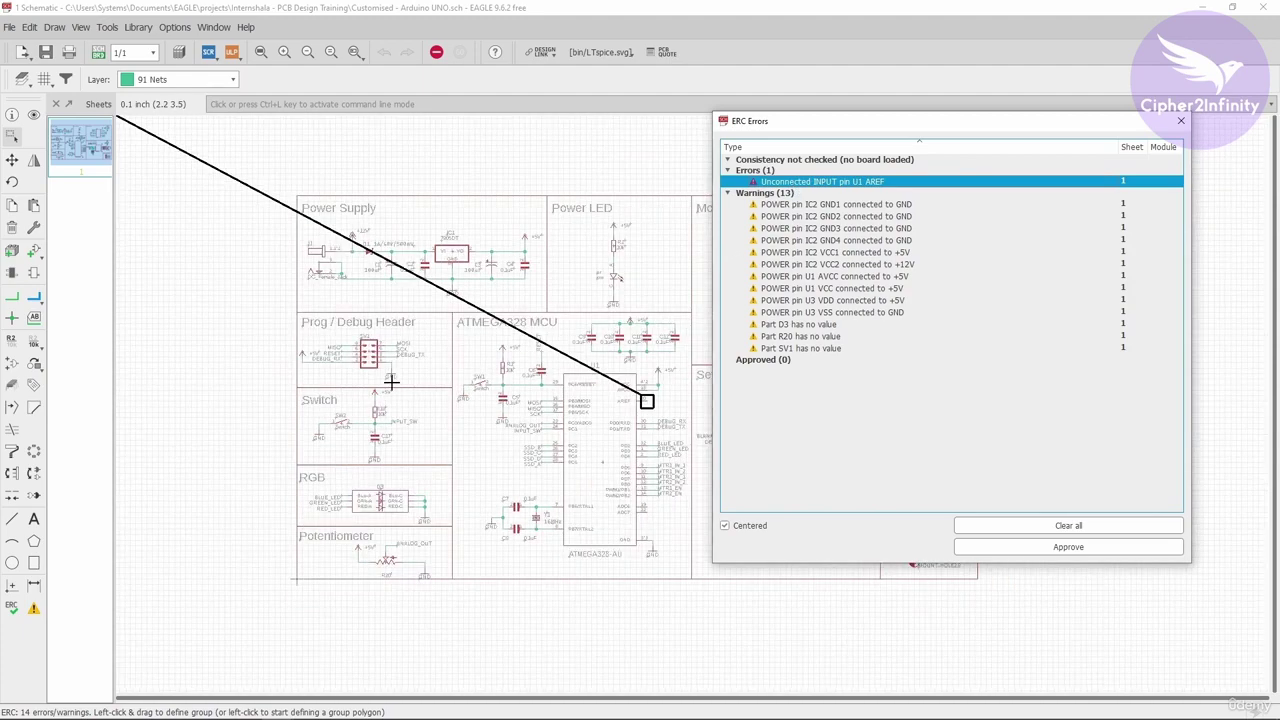
pyautogui.scroll(1, 557, 419)
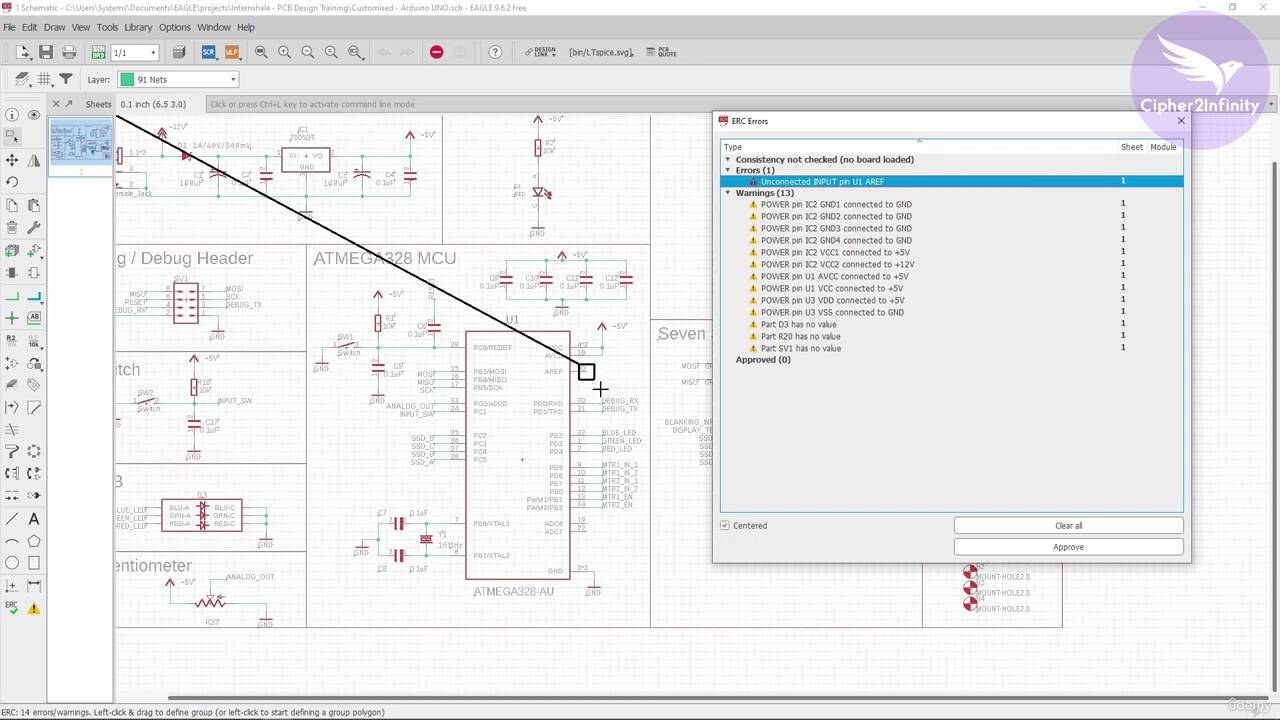
pyautogui.scroll(5, 598, 388)
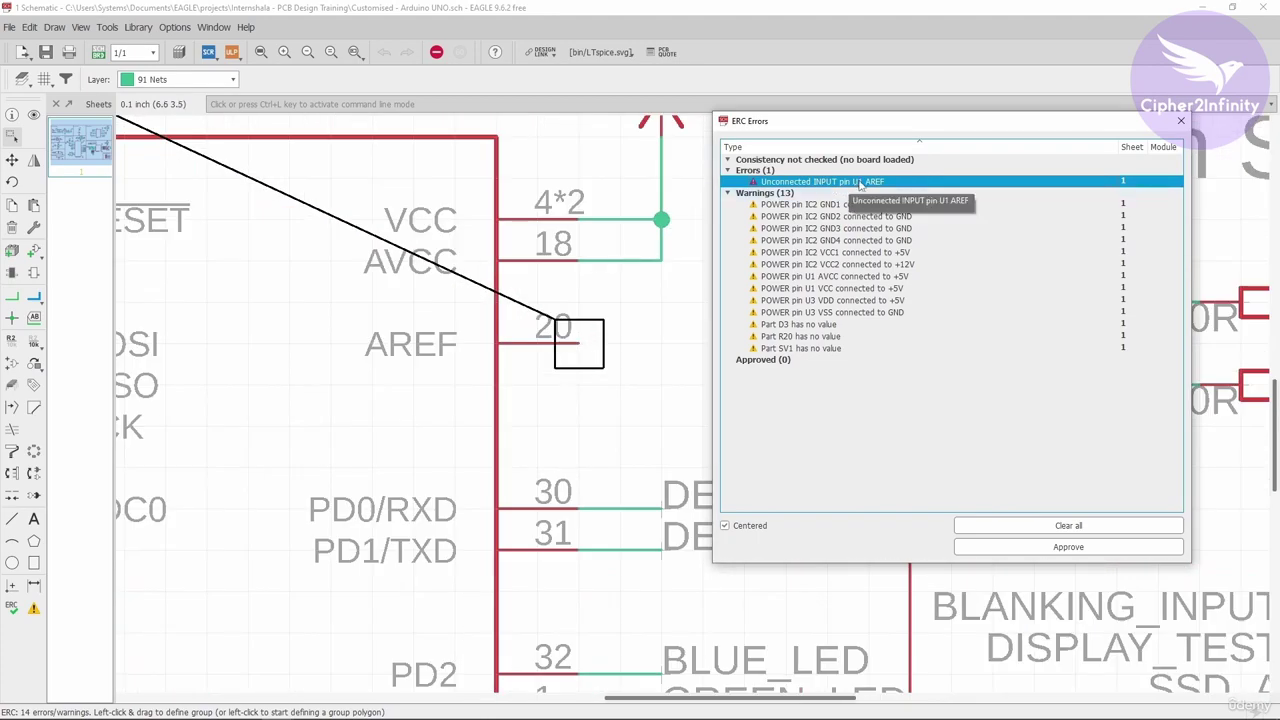
pyautogui.scroll(-3, 562, 317)
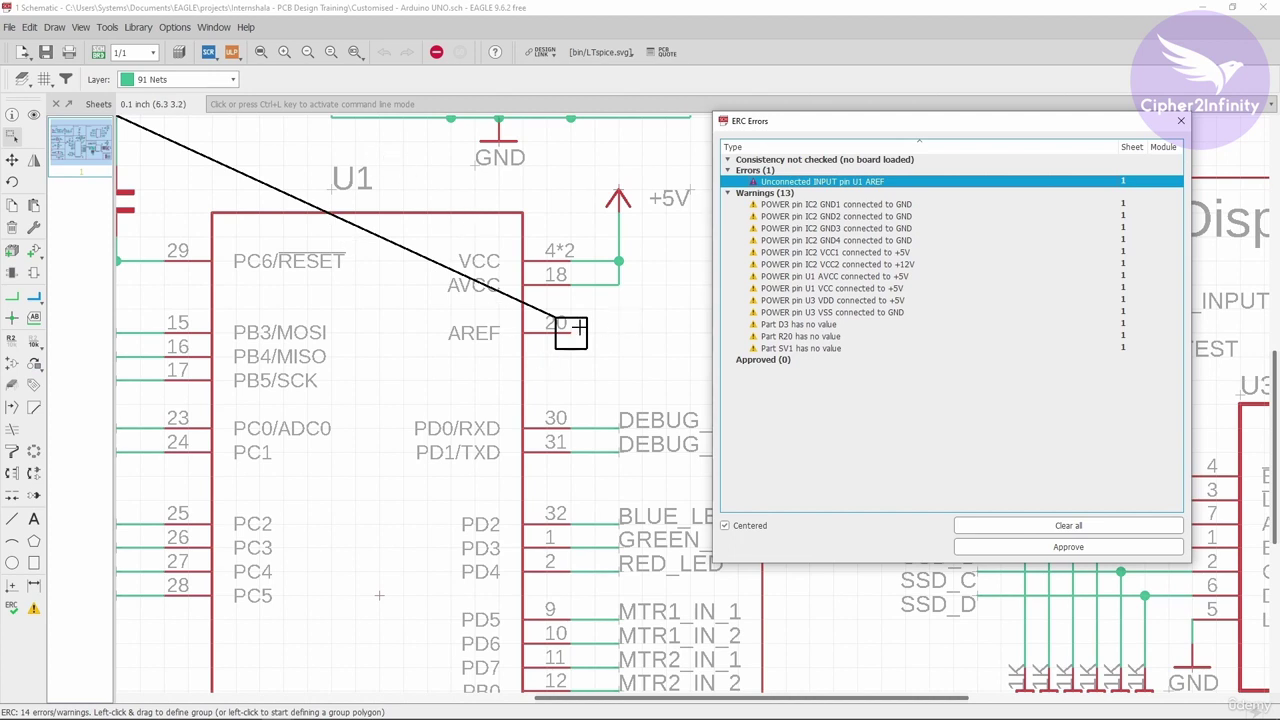
pyautogui.scroll(2, 590, 340)
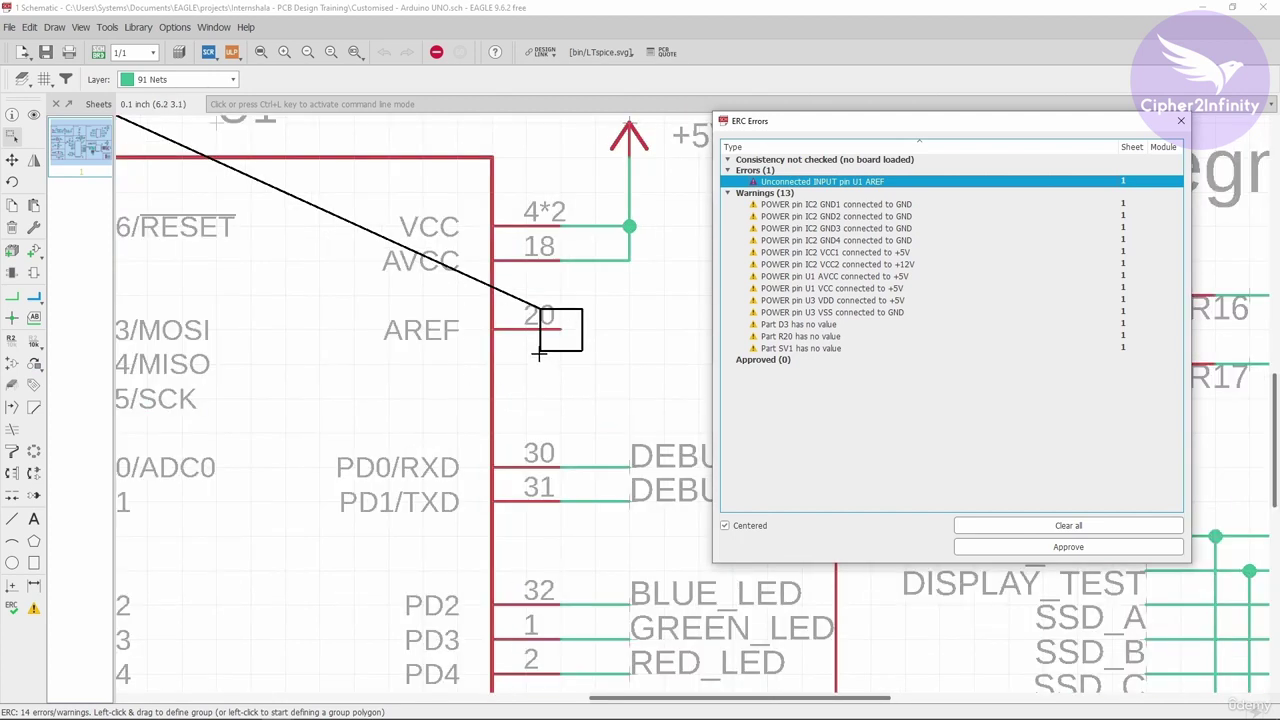
pyautogui.scroll(-2, 560, 350)
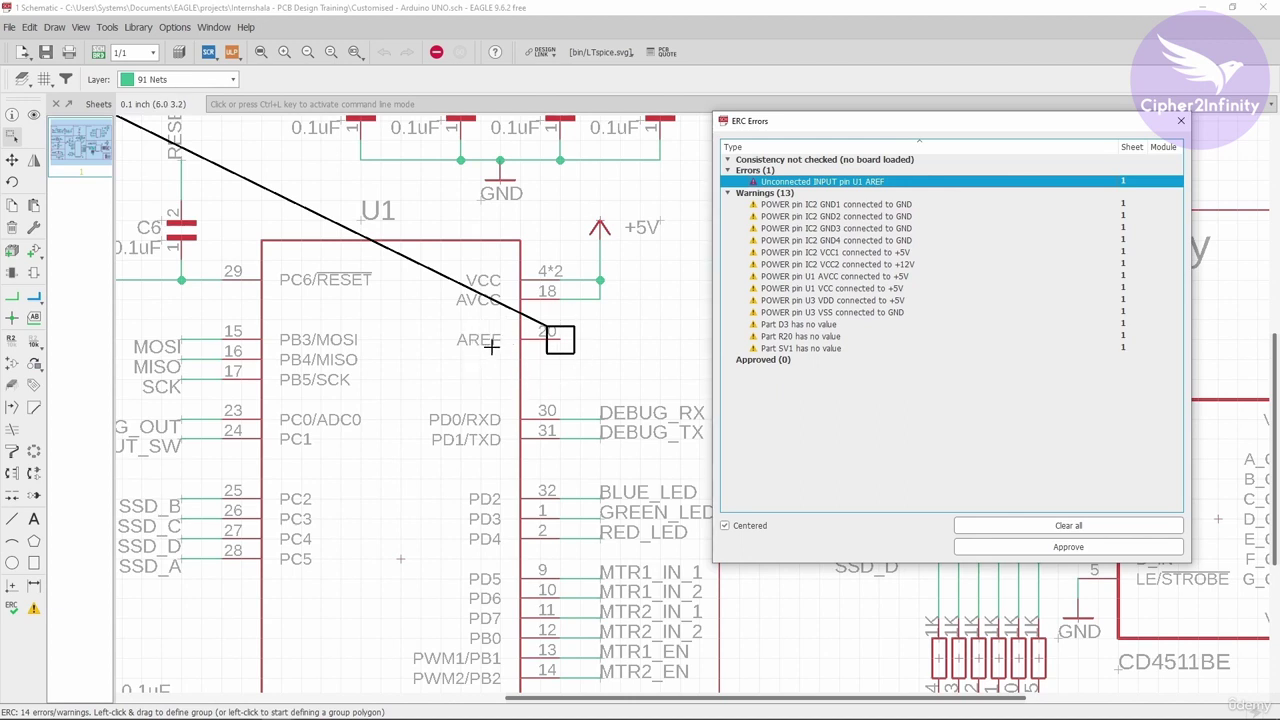
pyautogui.scroll(1, 523, 340)
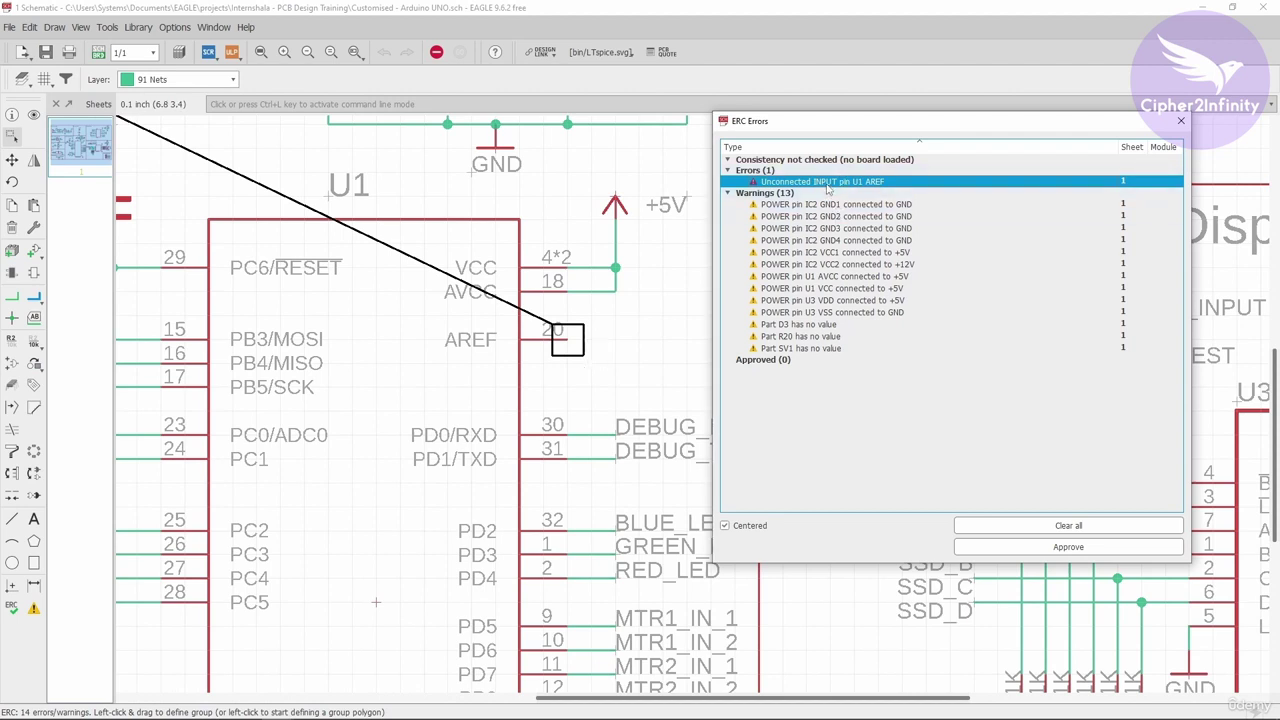
# - Approve the U1 AREF error and confirm it is listed under the approved items
pyautogui.click(1059, 549)
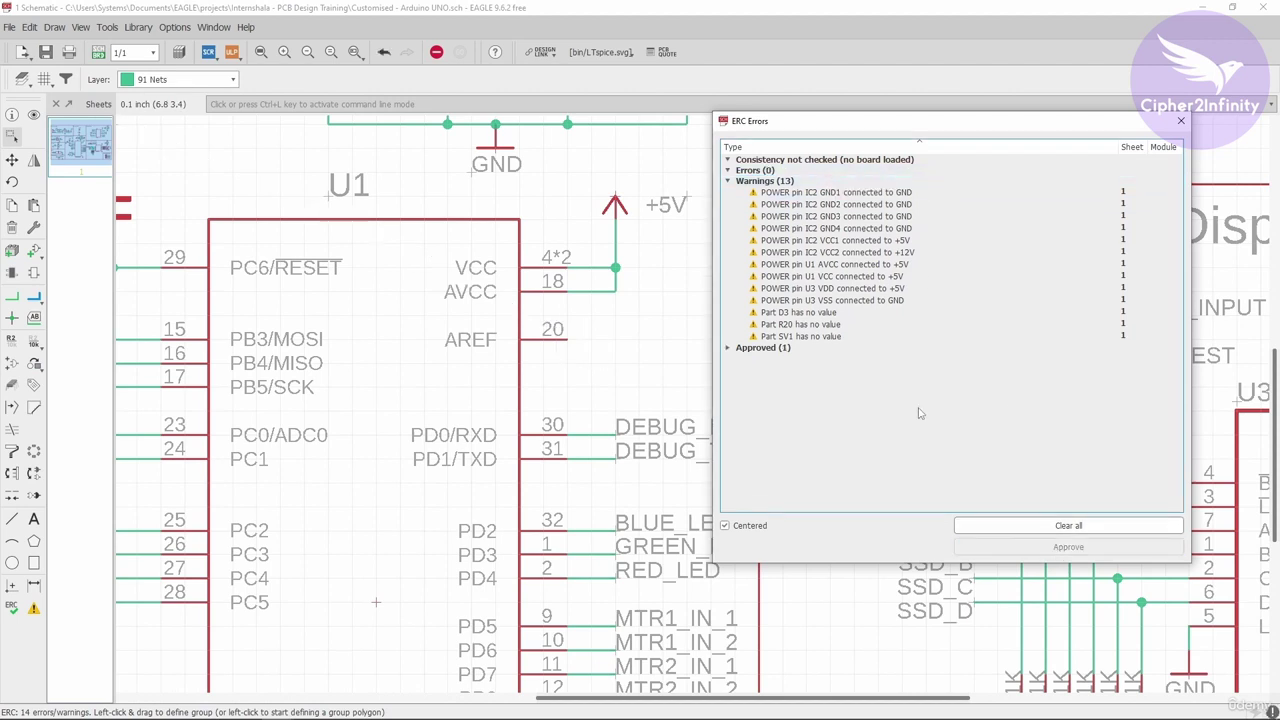
pyautogui.click(749, 171)
pyautogui.click(728, 347)
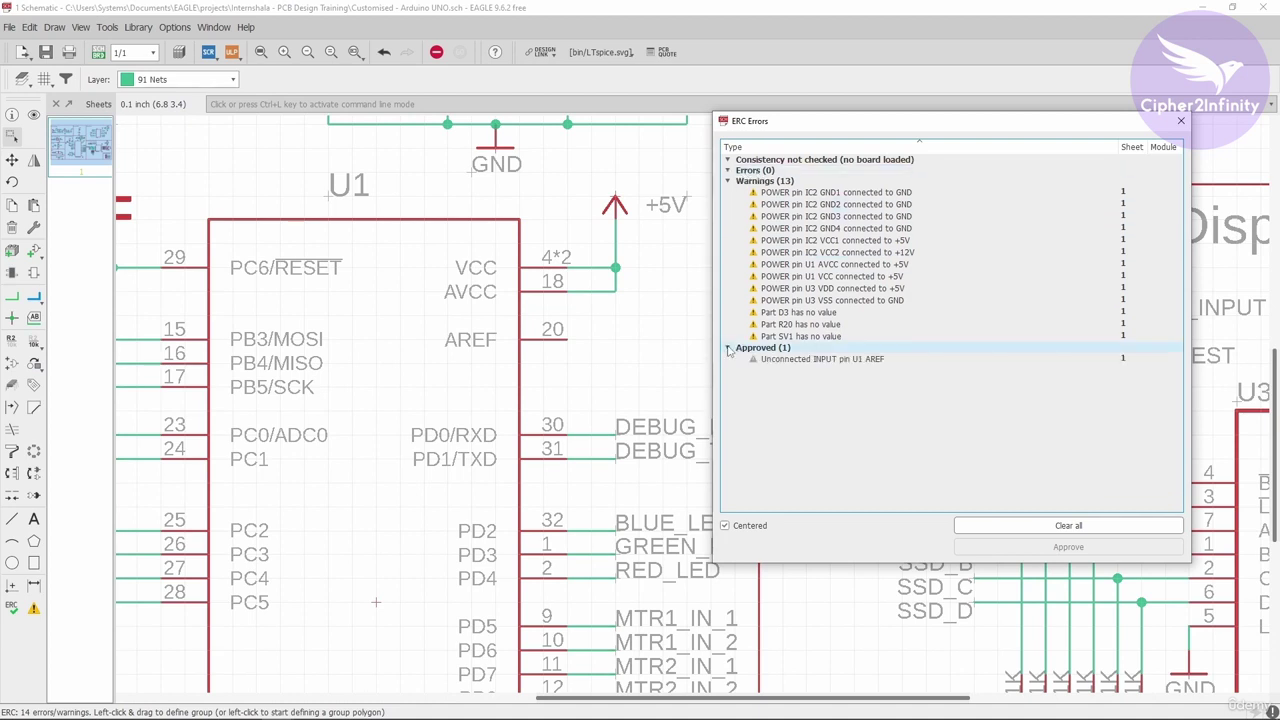
pyautogui.click(781, 361)
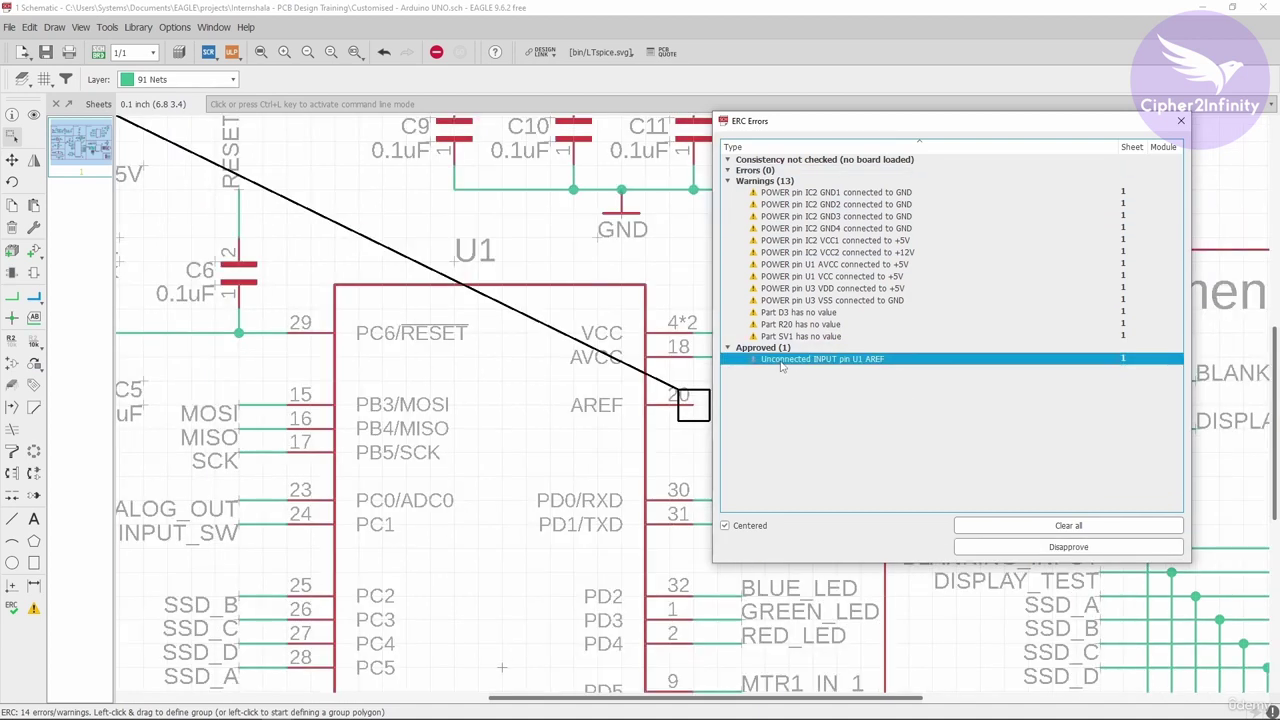
pyautogui.click(728, 347)
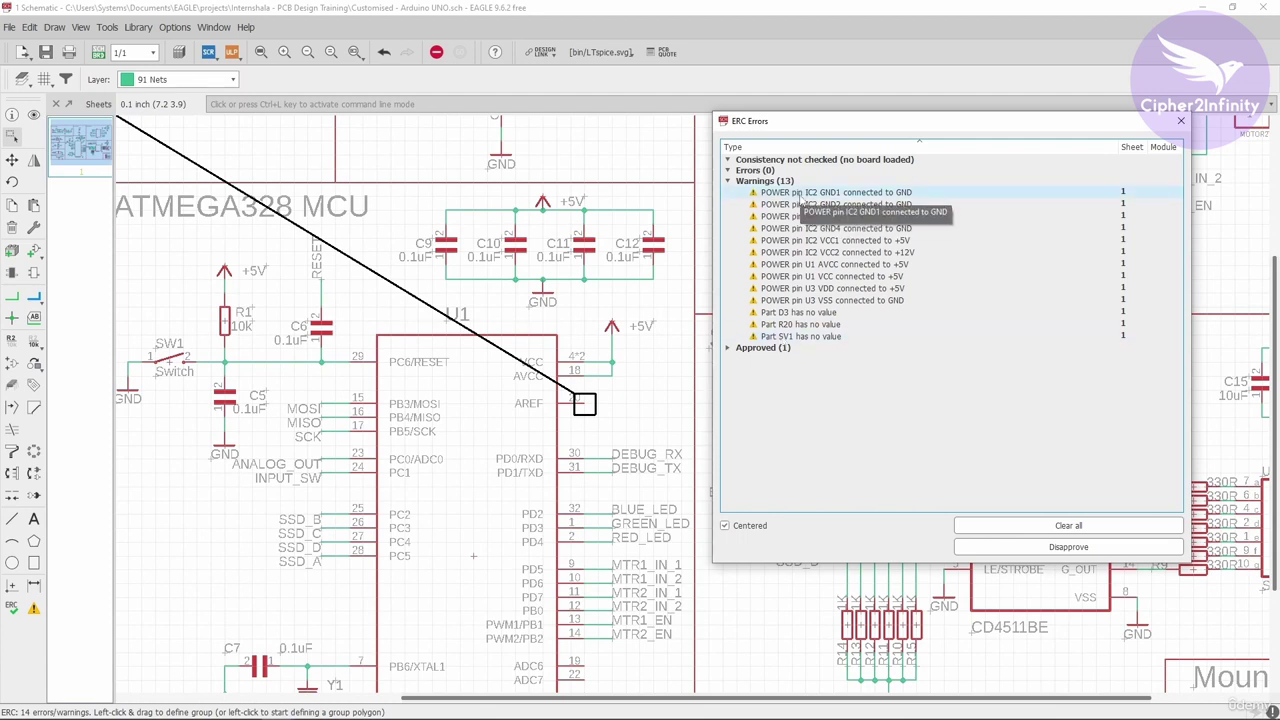
# - Show the L293D's GND1 pin from the IC2 GND1 power-pin warning, zoomed in
pyautogui.click(803, 193)
pyautogui.scroll(-3, 491, 271)
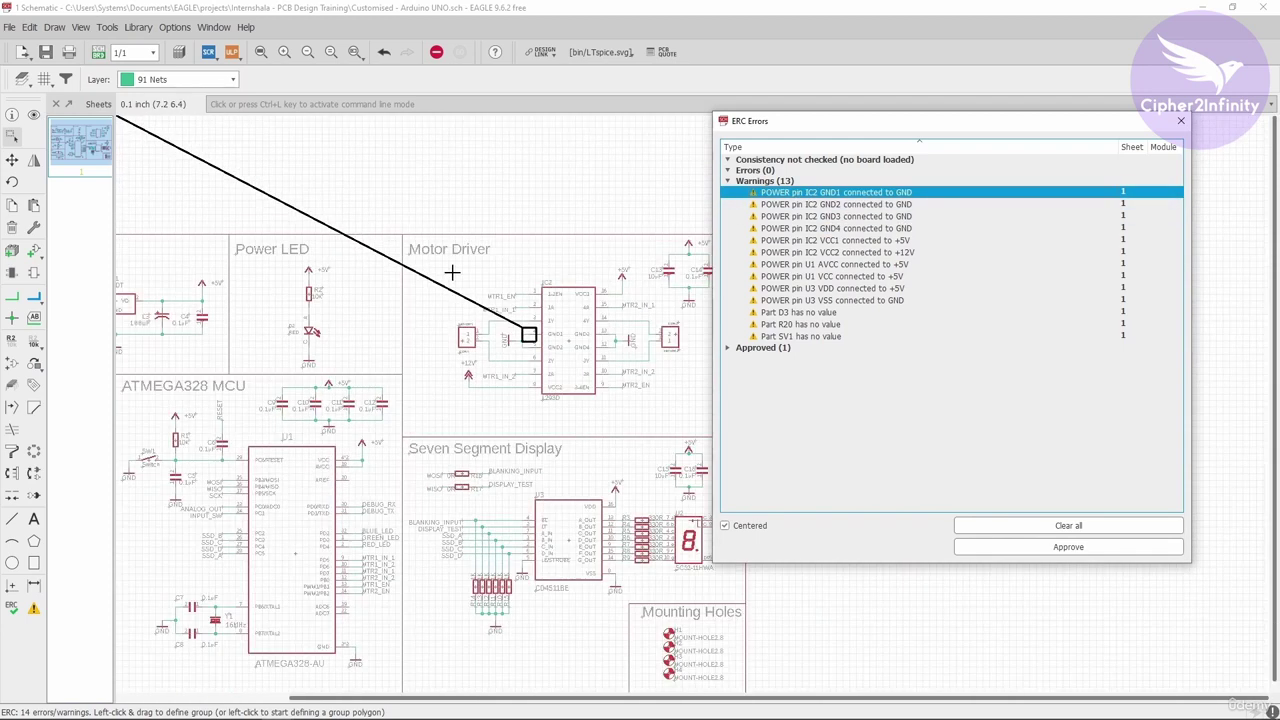
pyautogui.scroll(3, 579, 349)
pyautogui.scroll(2, 388, 292)
pyautogui.scroll(1, 388, 292)
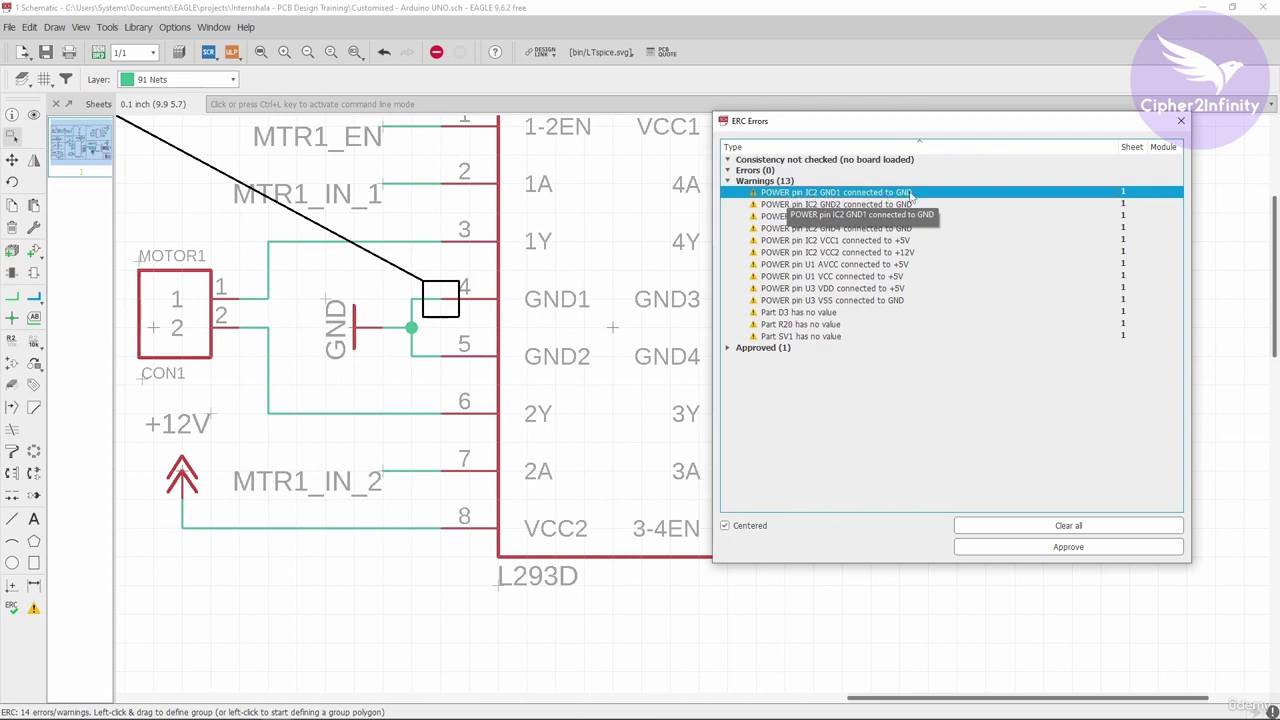
pyautogui.scroll(-1, 450, 422)
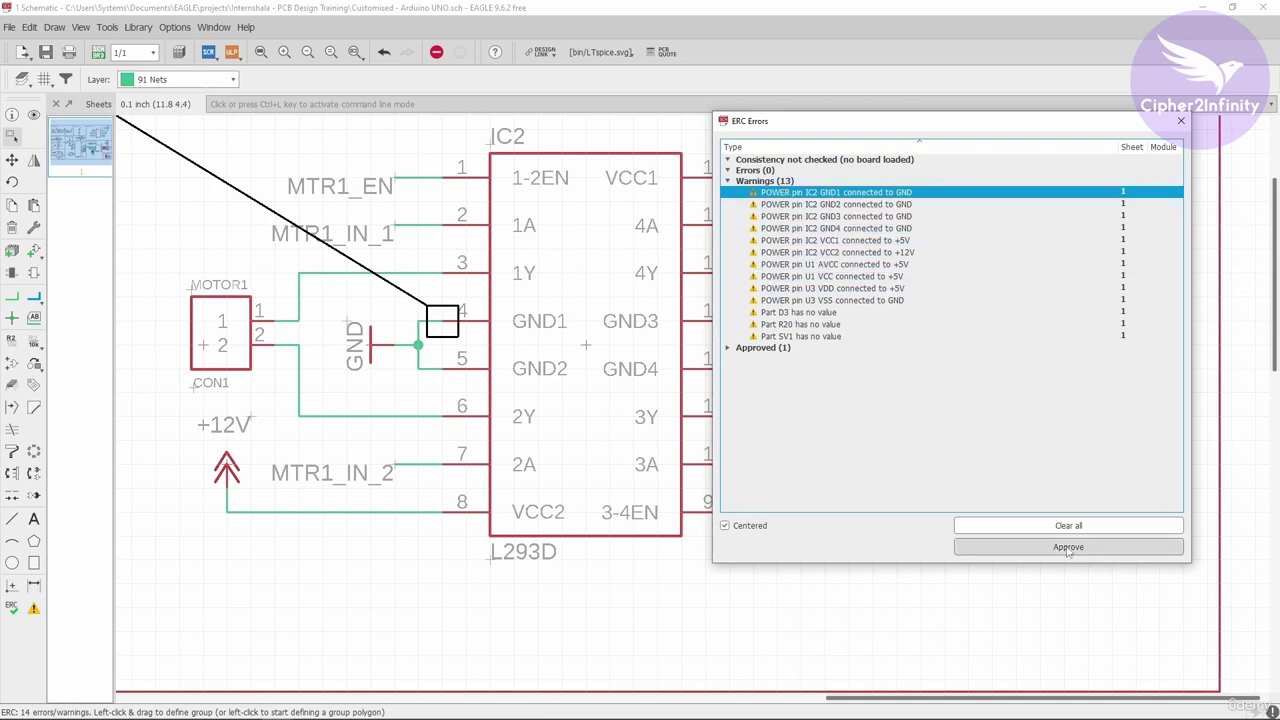
# - Approve the IC2 GND1 power-pin warning
pyautogui.click(1100, 548)
pyautogui.scroll(-1, 340, 300)
pyautogui.scroll(3, 693, 312)
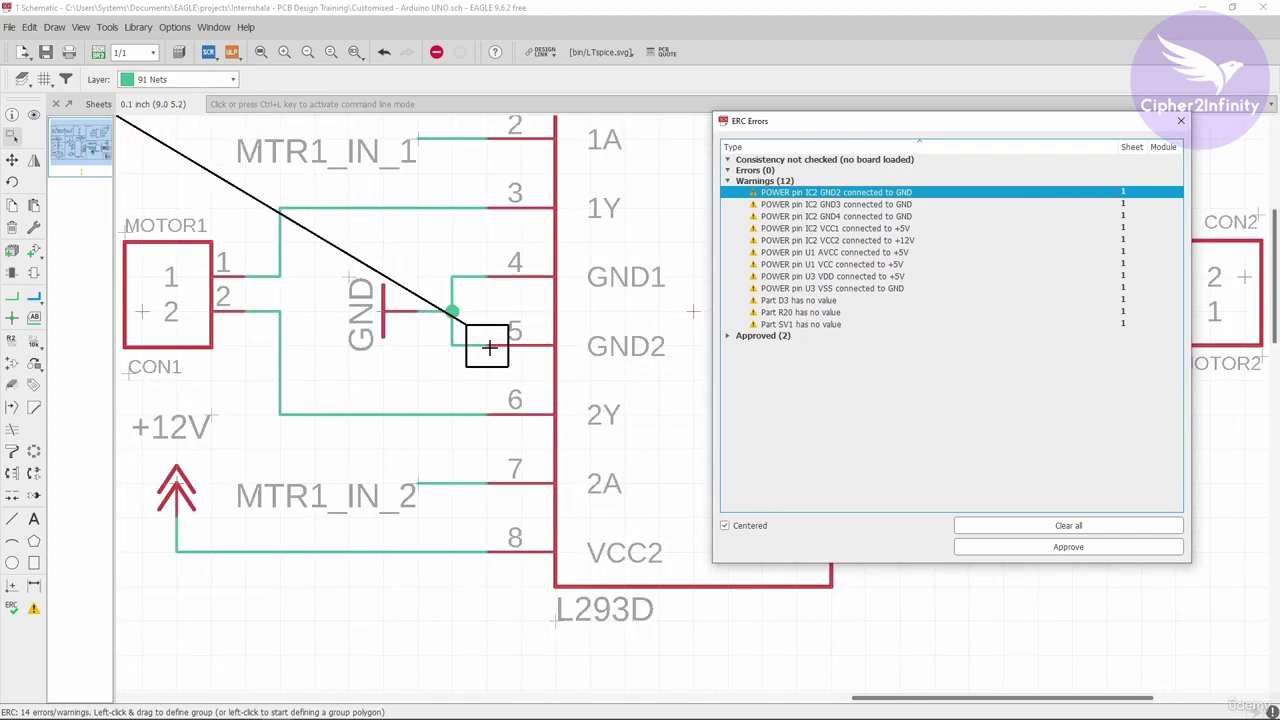
pyautogui.scroll(-2, 342, 338)
pyautogui.scroll(2, 612, 312)
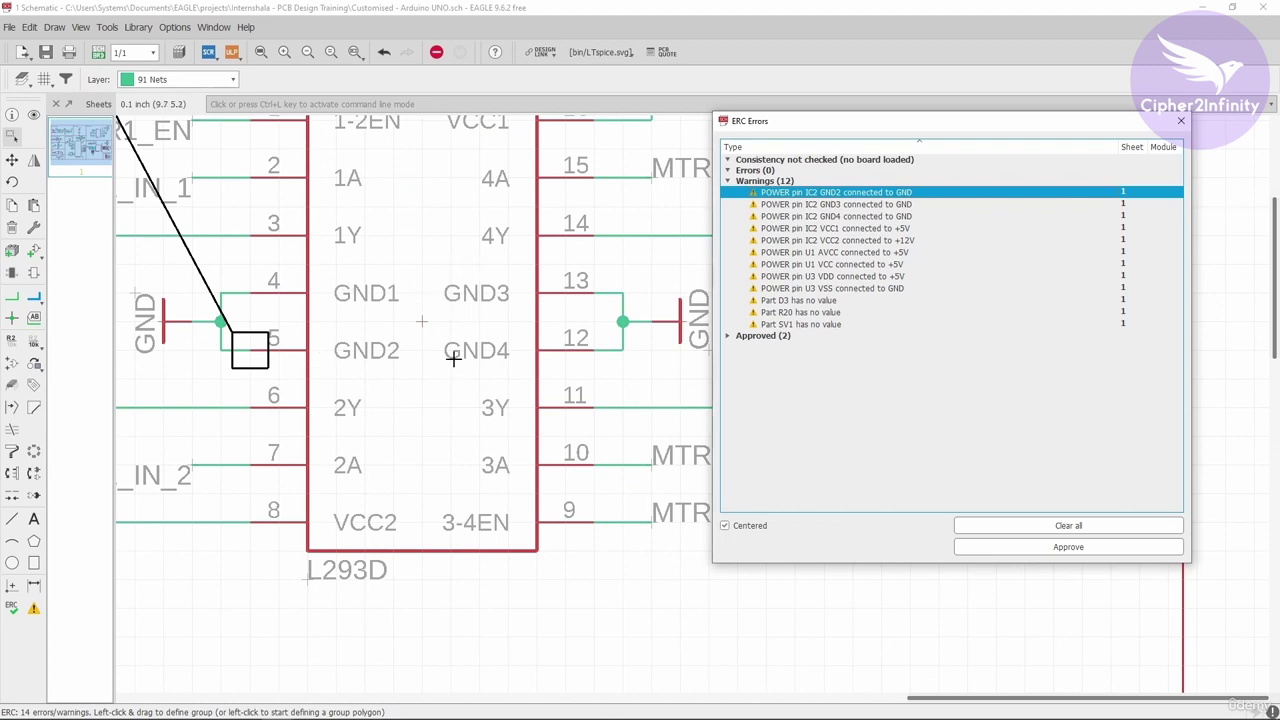
pyautogui.scroll(-1, 519, 355)
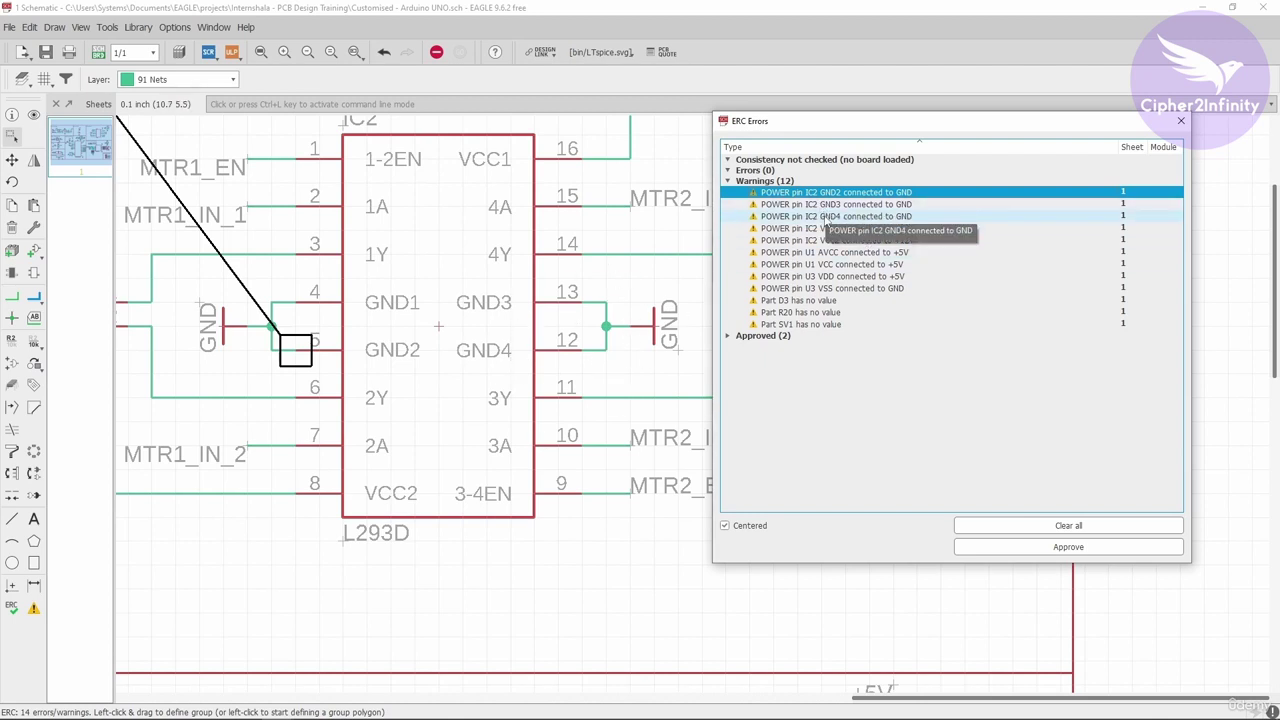
# - Approve the IC2 GND2, GND3 and GND4 connected-to-GND warnings
pyautogui.click(1050, 548)
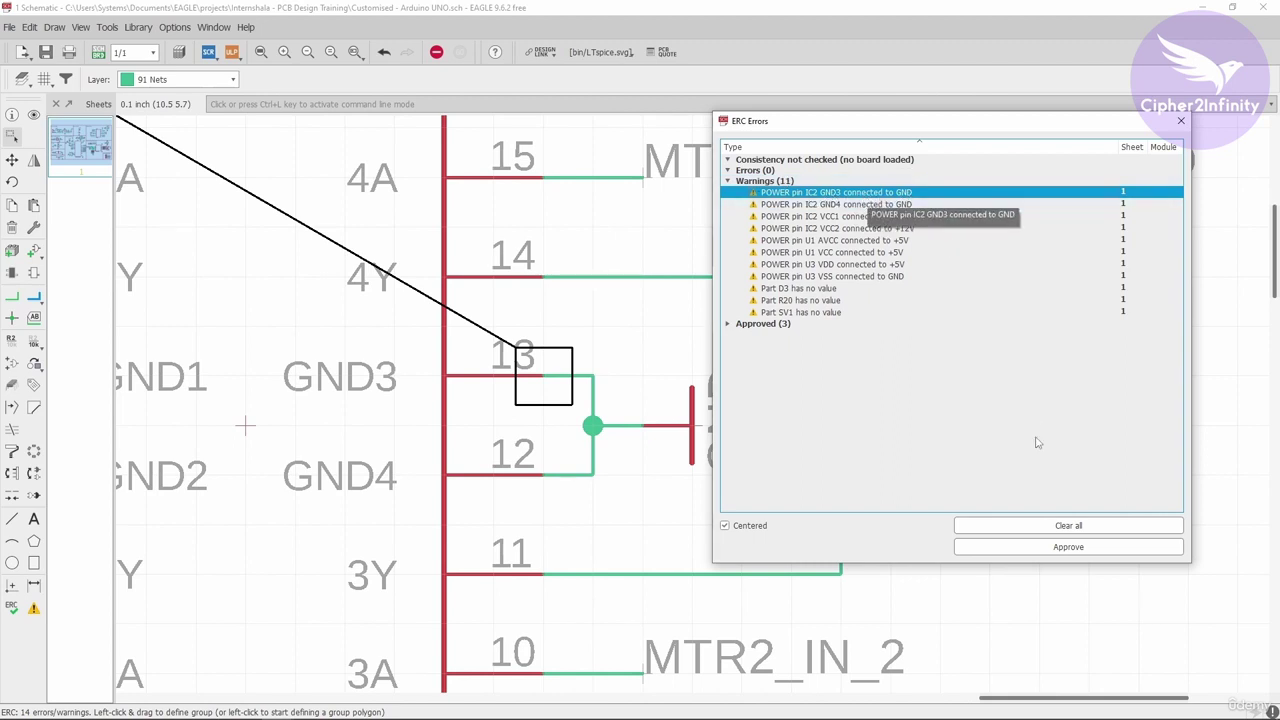
pyautogui.click(1066, 547)
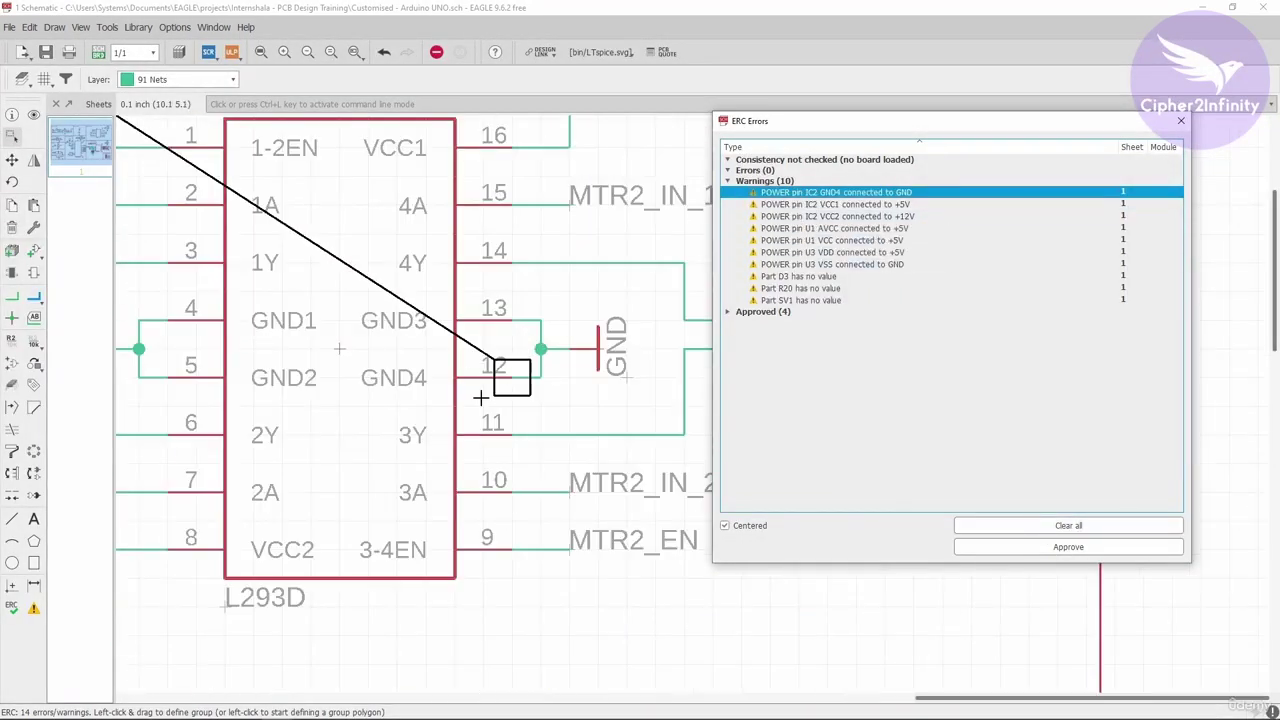
pyautogui.scroll(2, 440, 385)
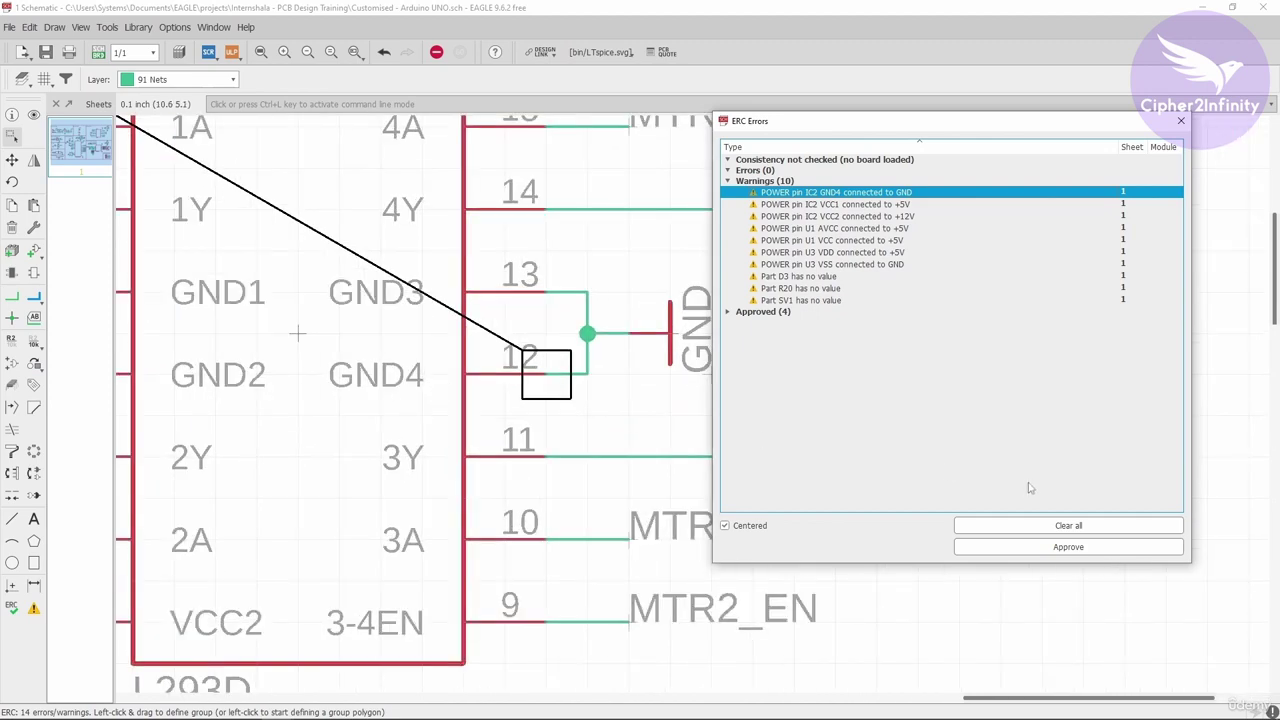
pyautogui.click(1058, 548)
pyautogui.scroll(-2, 216, 376)
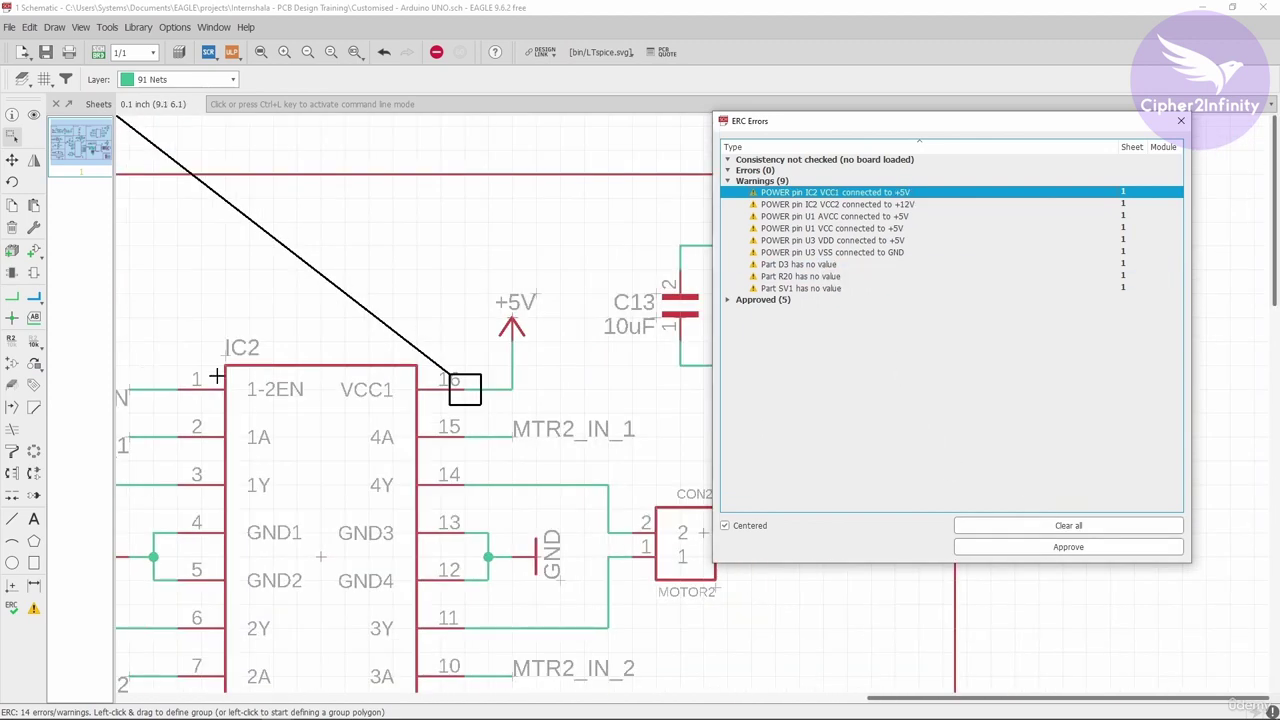
# - Inspect IC2 pin 16 and approve its VCC1 connected to +5V warning
pyautogui.scroll(2, 491, 397)
pyautogui.scroll(-2, 474, 420)
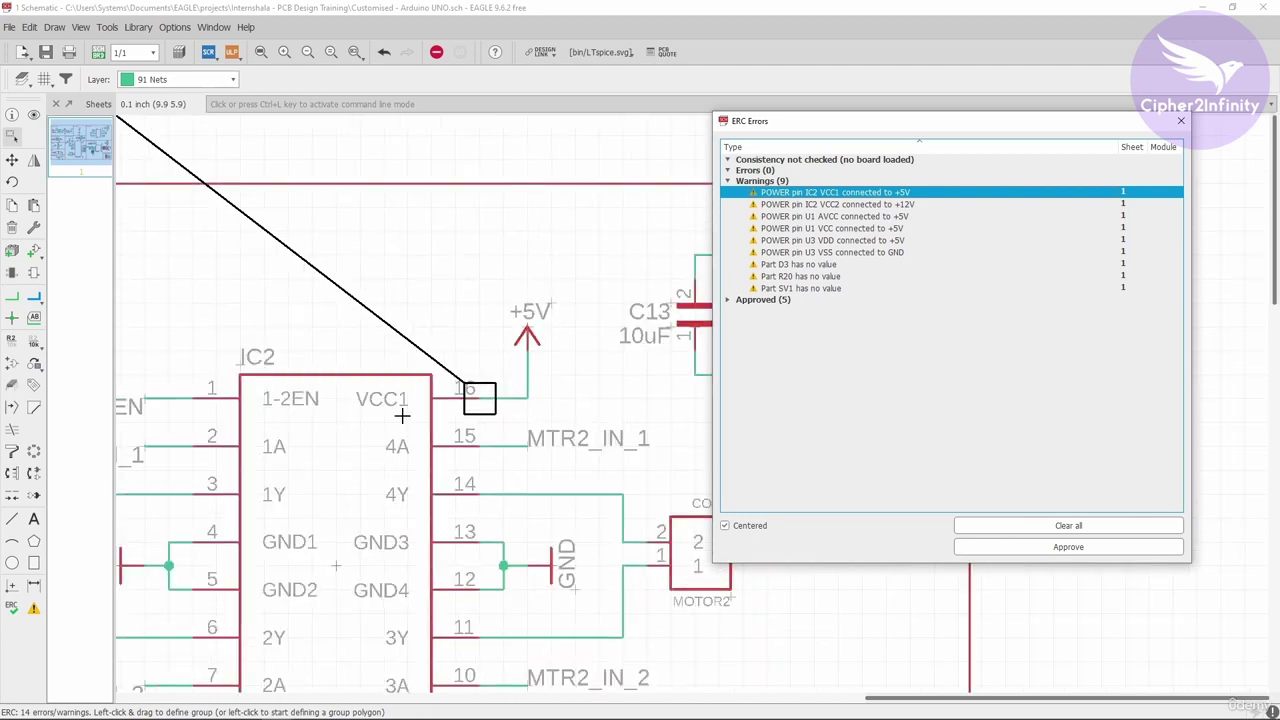
pyautogui.scroll(1, 401, 416)
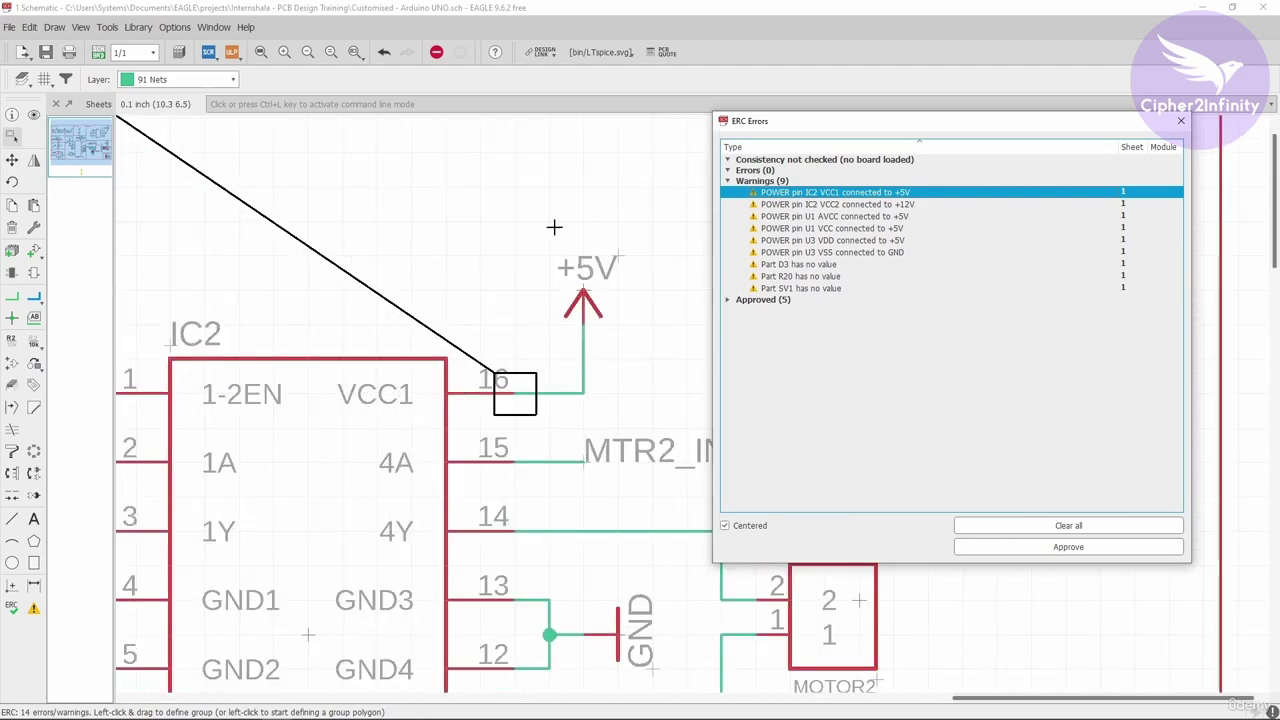
pyautogui.scroll(-2, 557, 223)
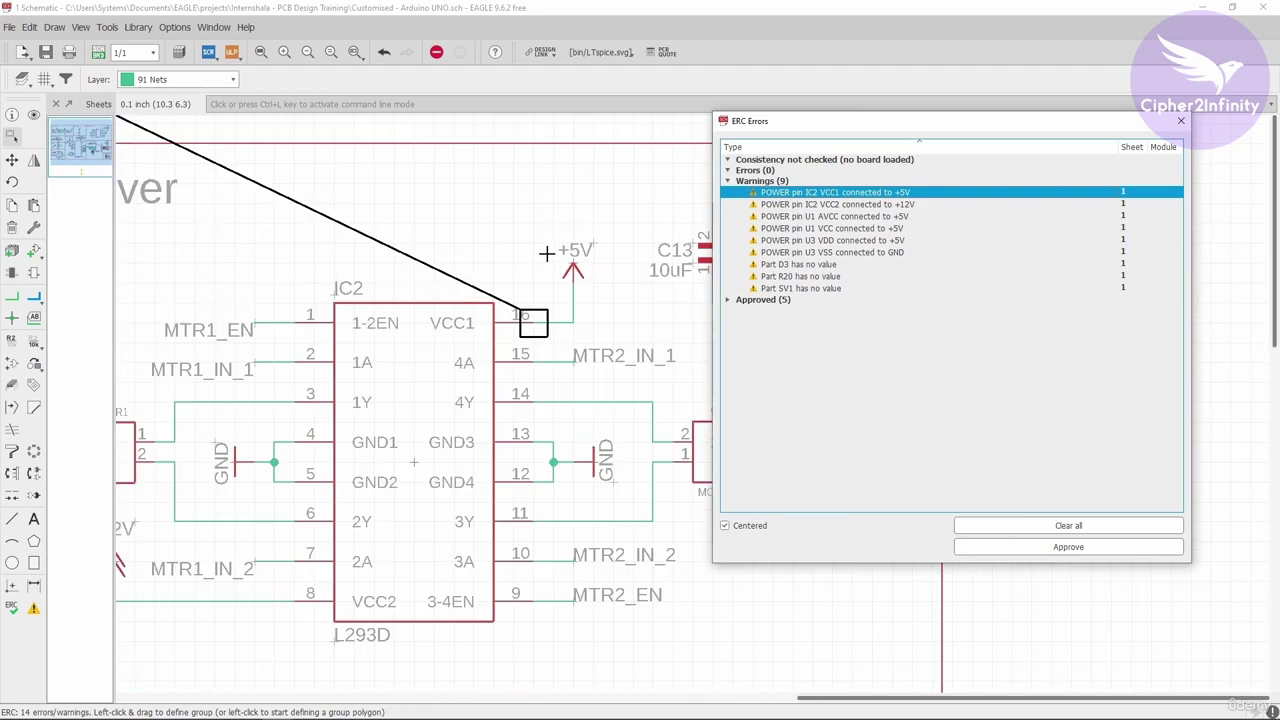
pyautogui.scroll(1, 565, 280)
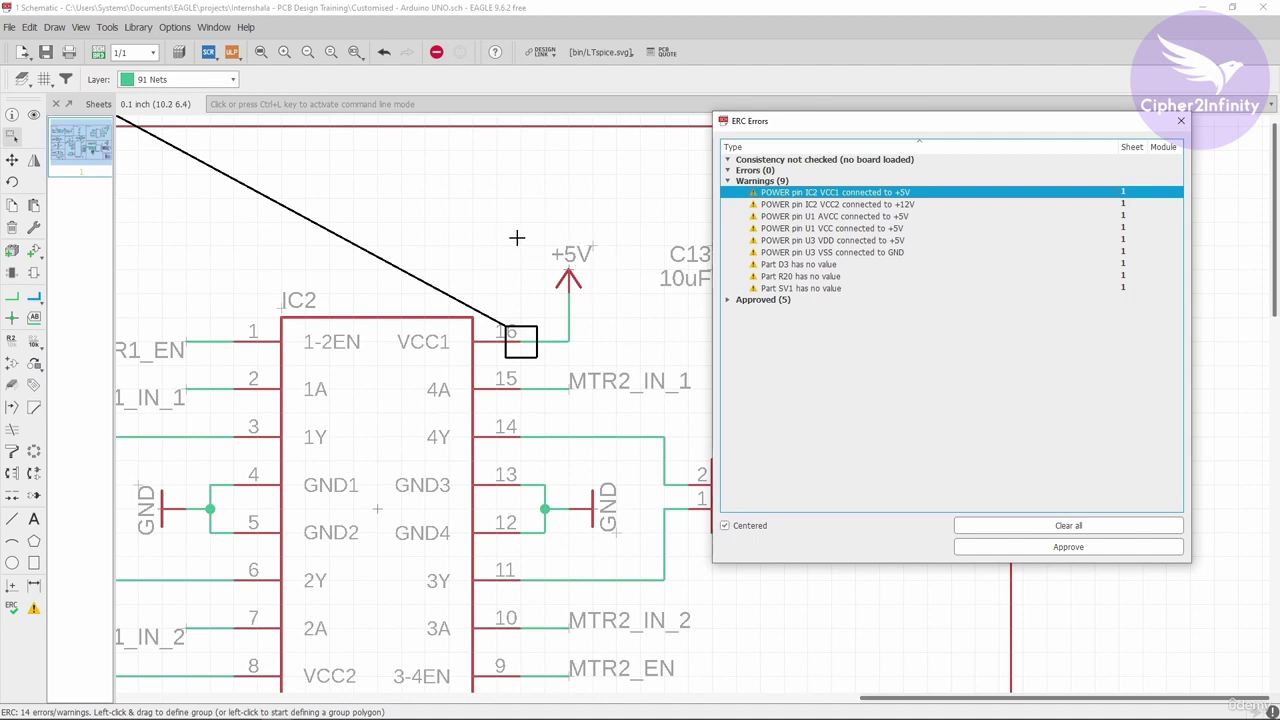
pyautogui.scroll(1, 522, 346)
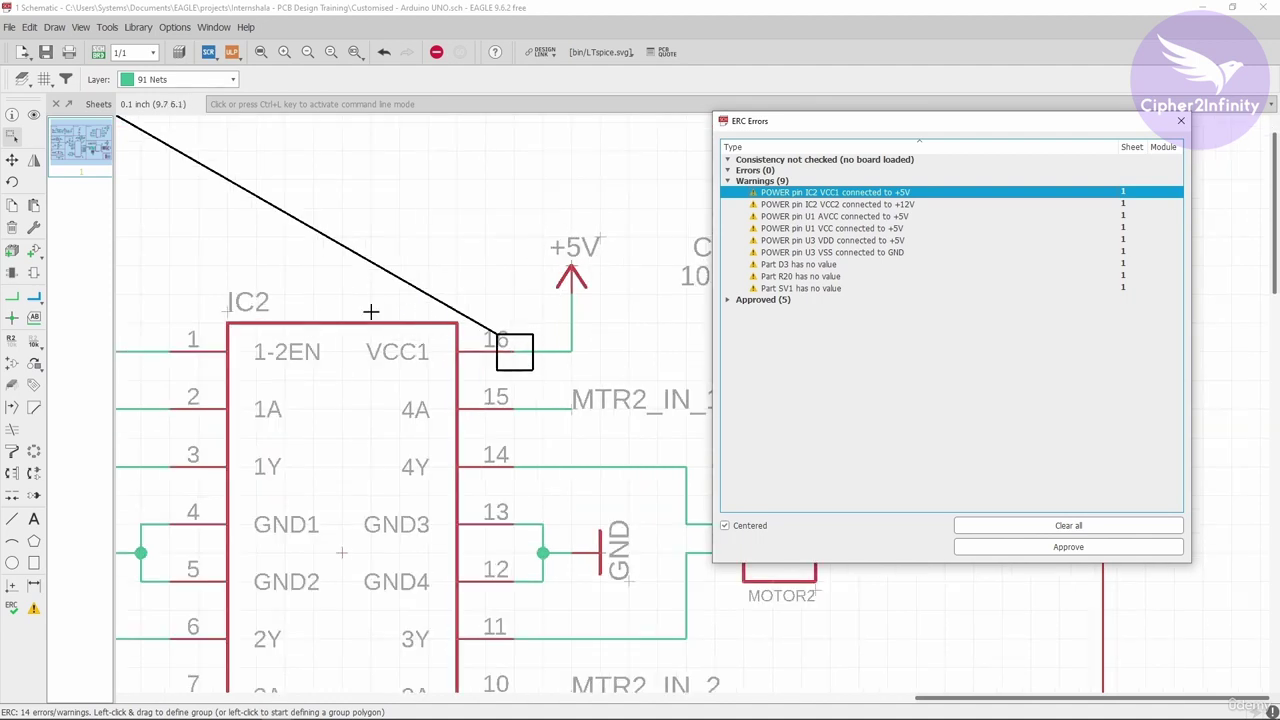
pyautogui.scroll(-4, 409, 366)
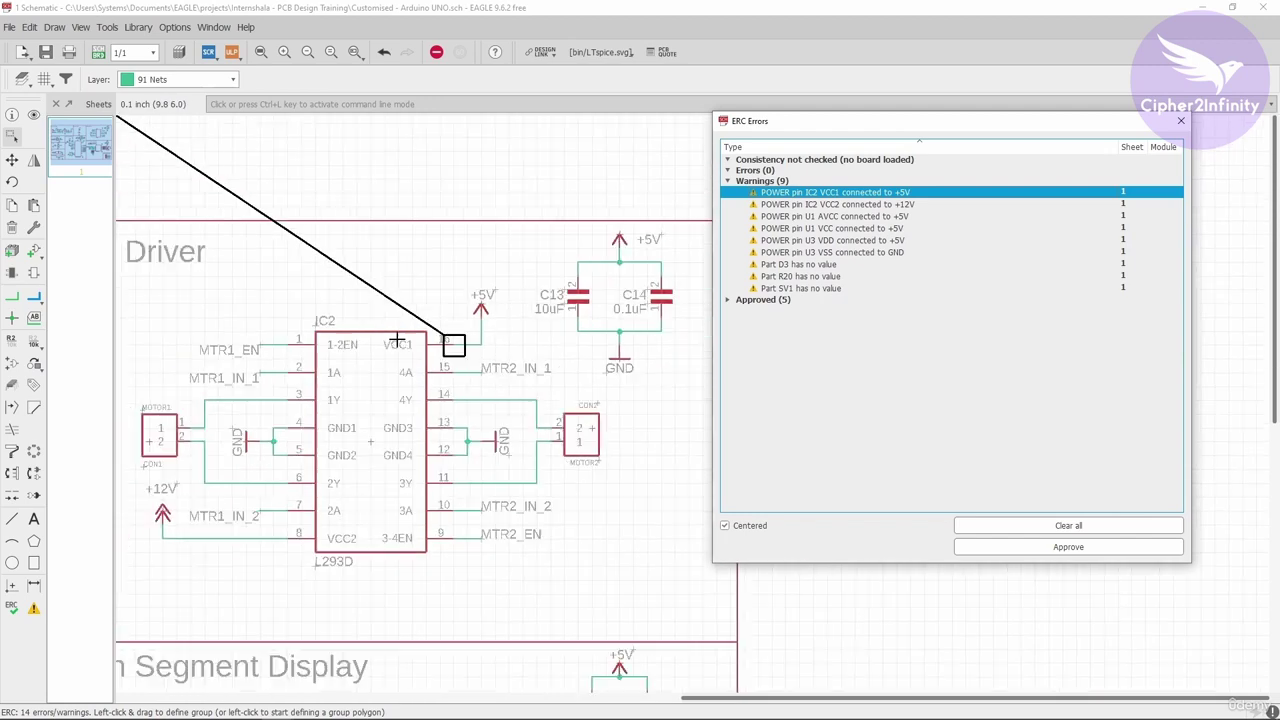
pyautogui.scroll(3, 440, 340)
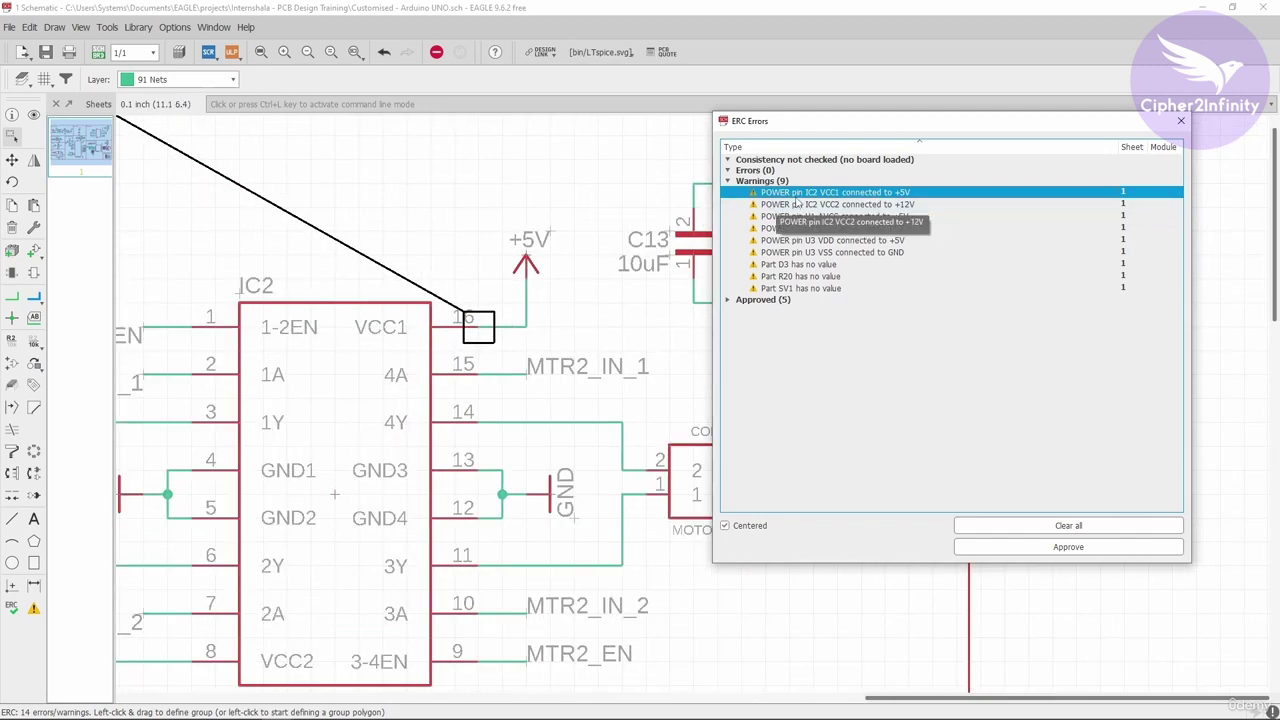
pyautogui.click(1060, 547)
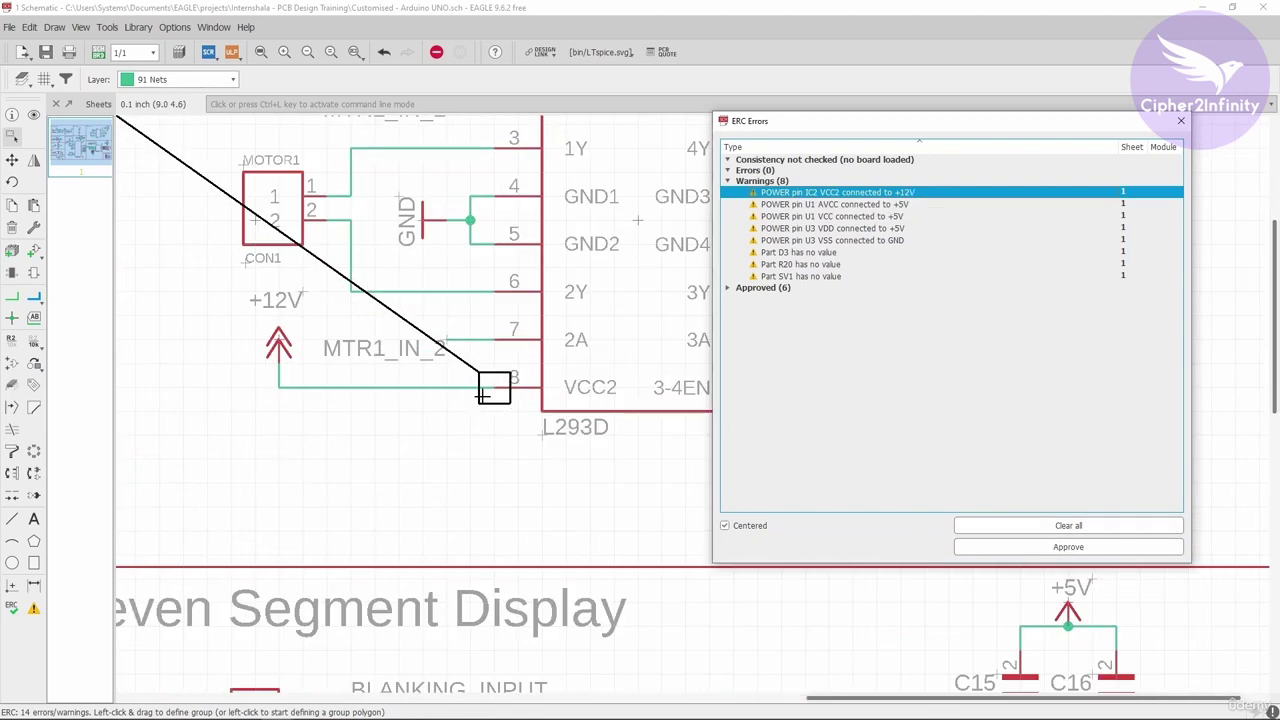
# - Approve the IC2 VCC2 (+12V), U1 AVCC and U1 VCC (+5V) power-pin warnings
pyautogui.scroll(-1, 455, 415)
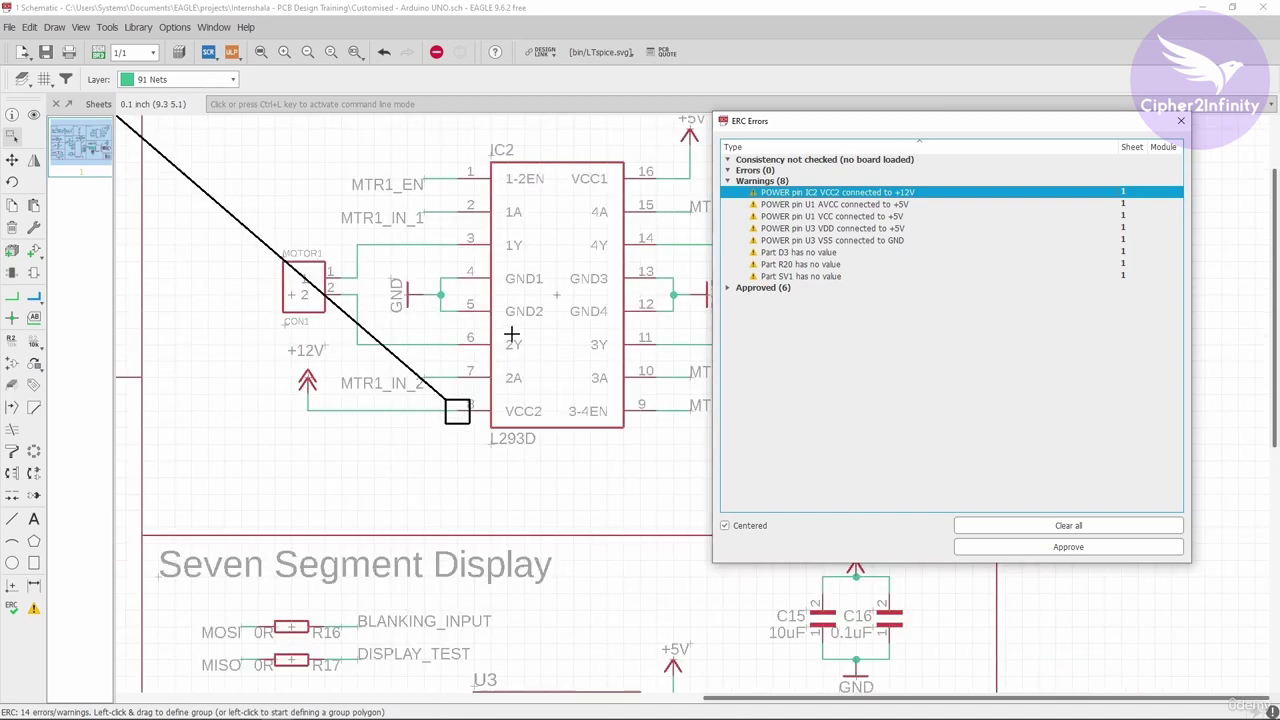
pyautogui.scroll(1, 455, 415)
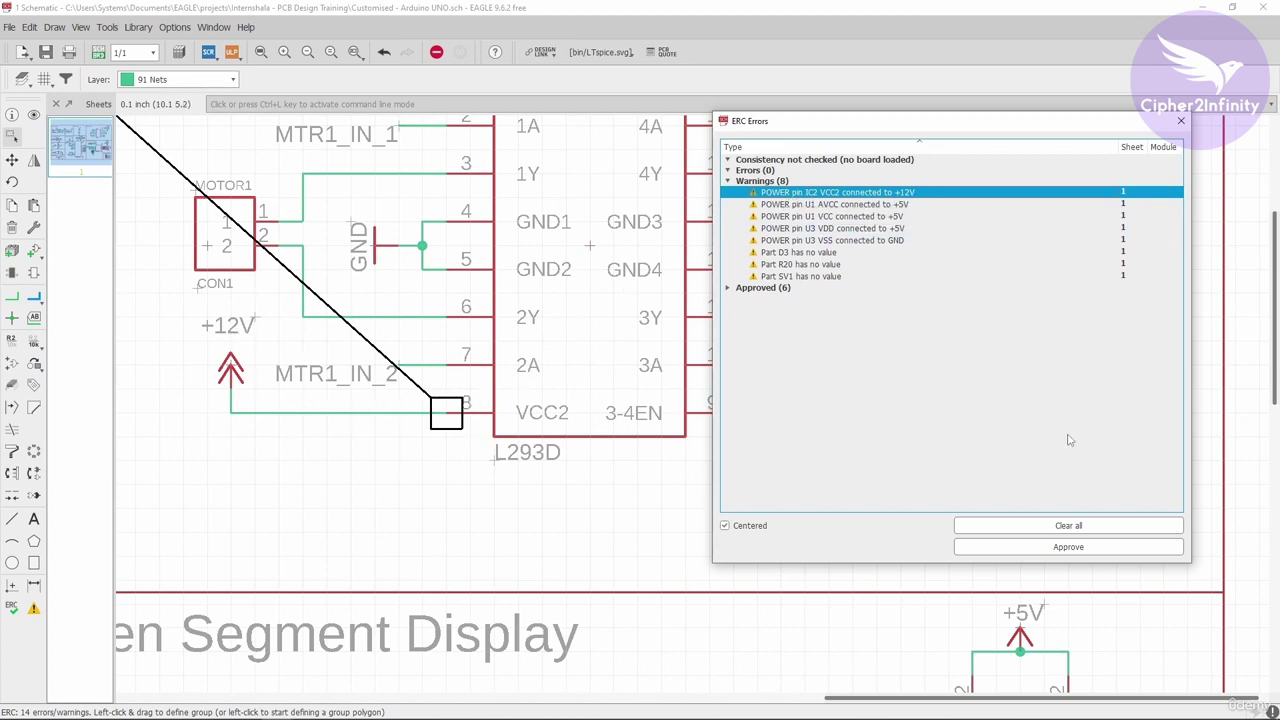
pyautogui.click(1066, 547)
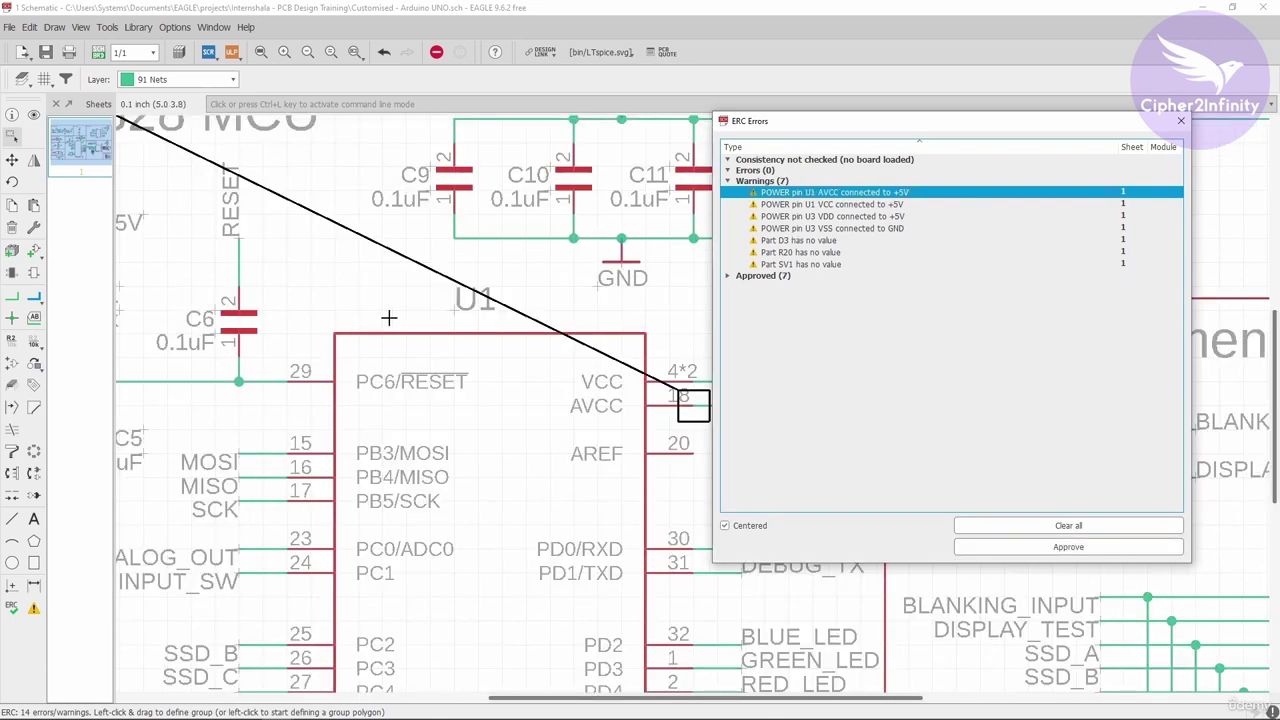
pyautogui.scroll(-2, 462, 338)
pyautogui.scroll(2, 663, 386)
pyautogui.scroll(1, 663, 386)
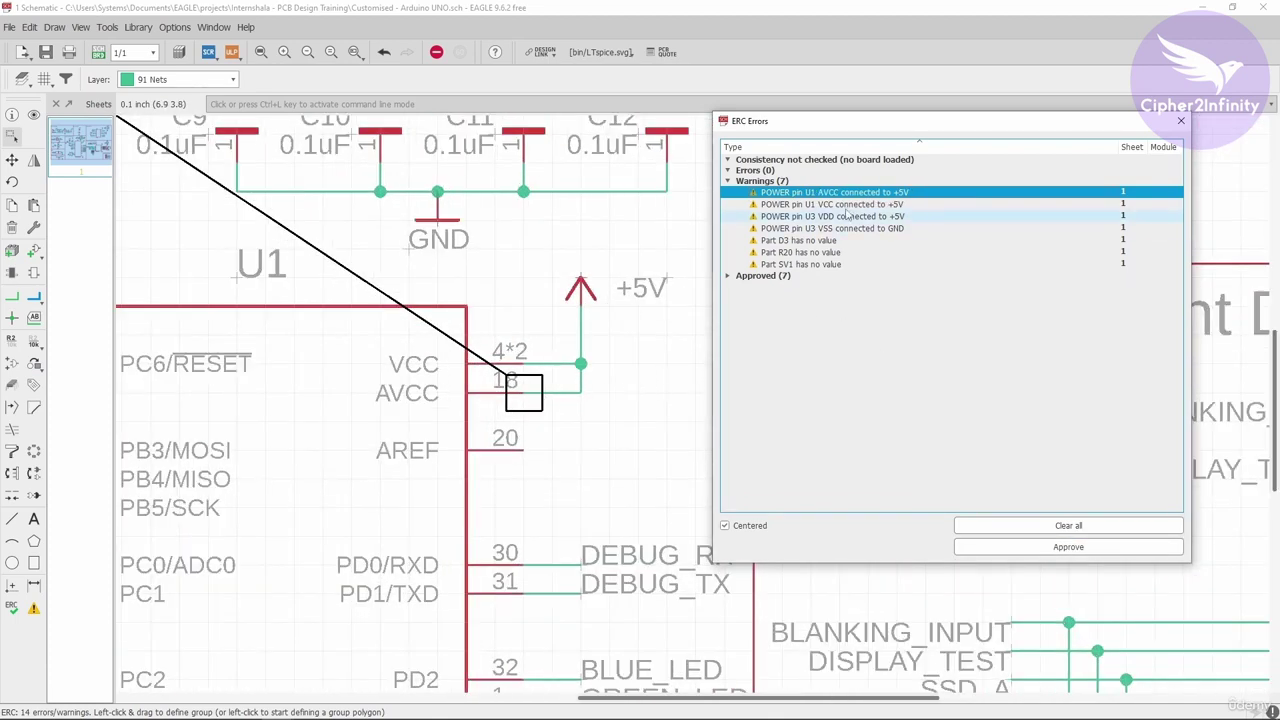
pyautogui.click(1066, 547)
pyautogui.scroll(-1, 597, 400)
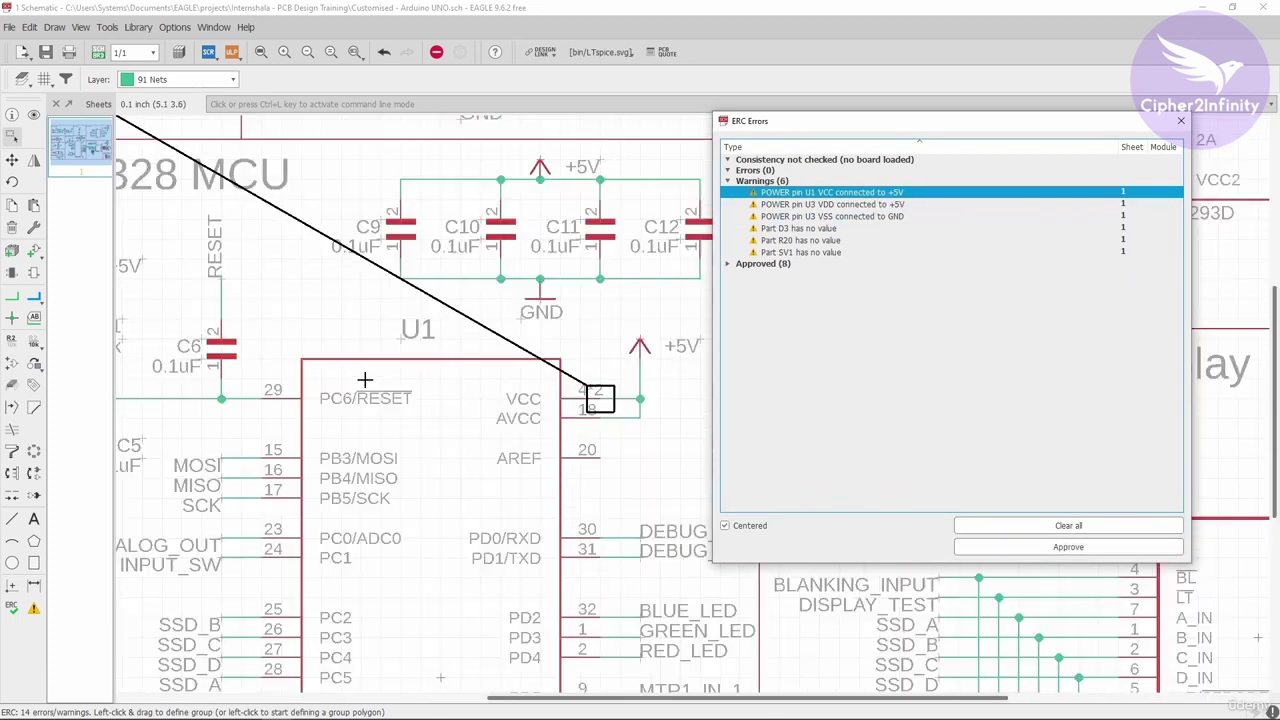
pyautogui.scroll(1, 560, 405)
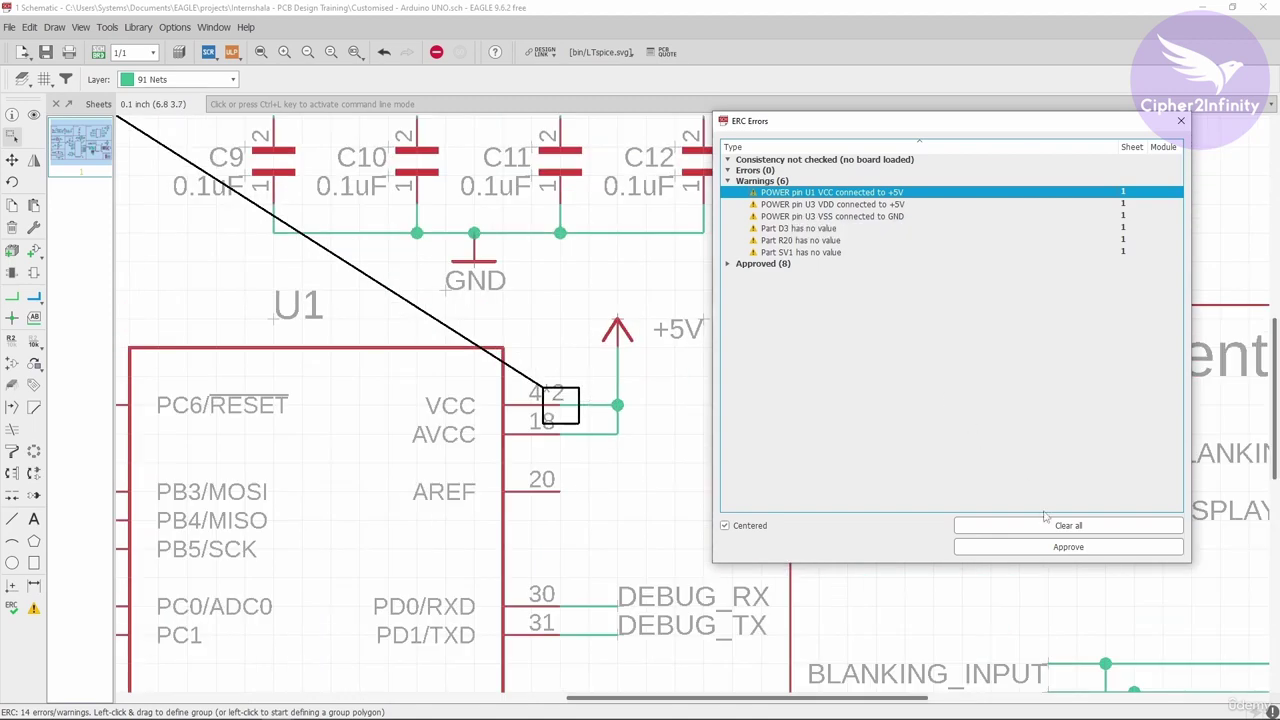
pyautogui.click(1066, 547)
# - Approve the U3 VDD (+5V) and U3 VSS (GND) power-pin warnings
pyautogui.scroll(-2, 297, 294)
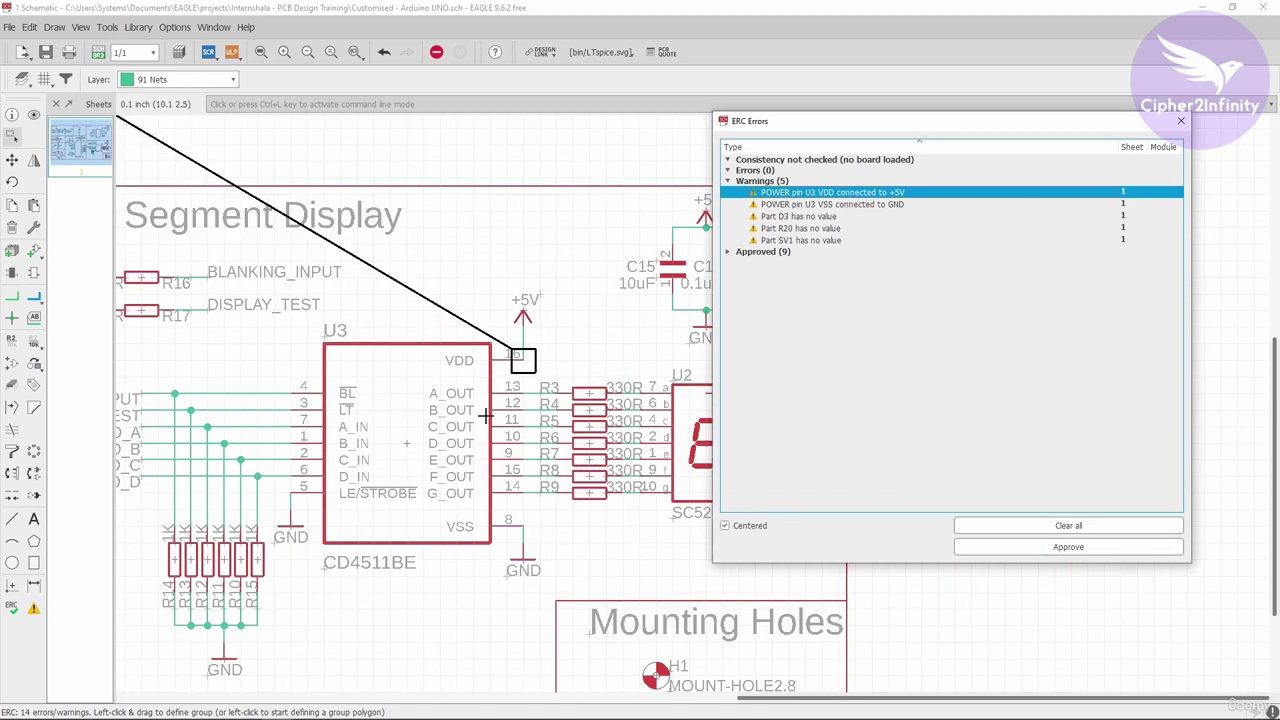
pyautogui.scroll(1, 534, 418)
pyautogui.scroll(-2, 285, 397)
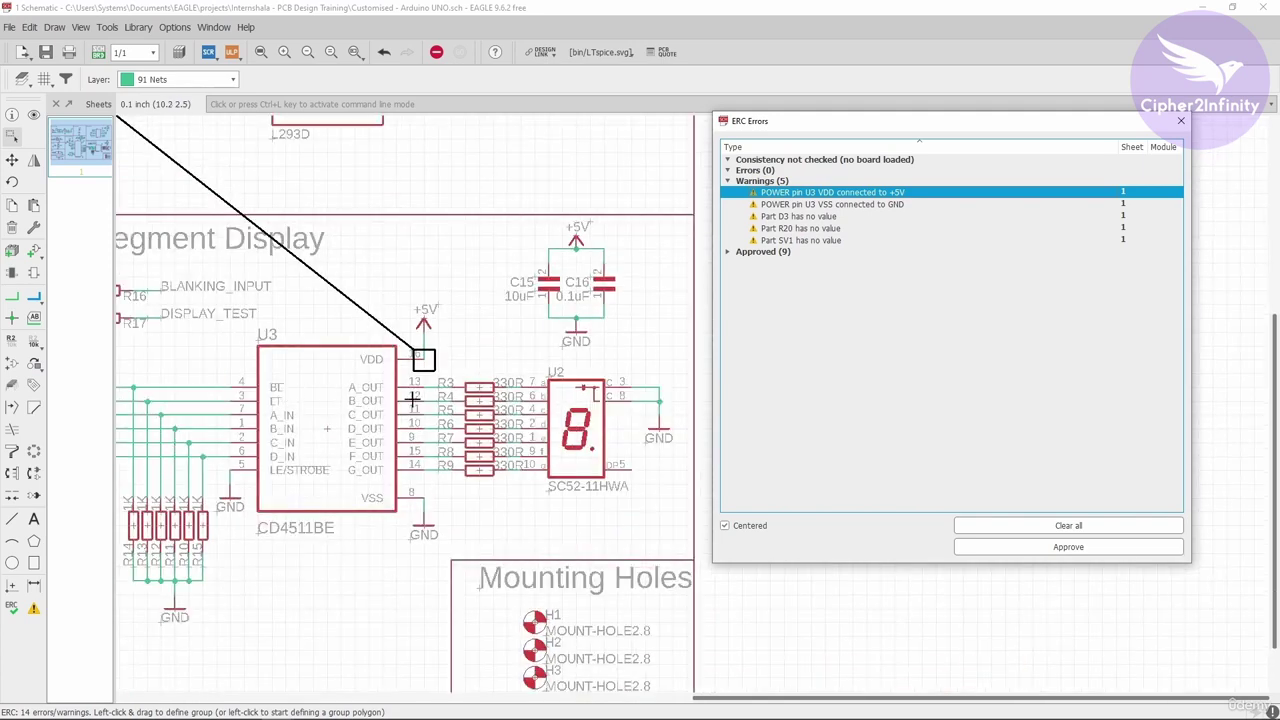
pyautogui.scroll(2, 426, 348)
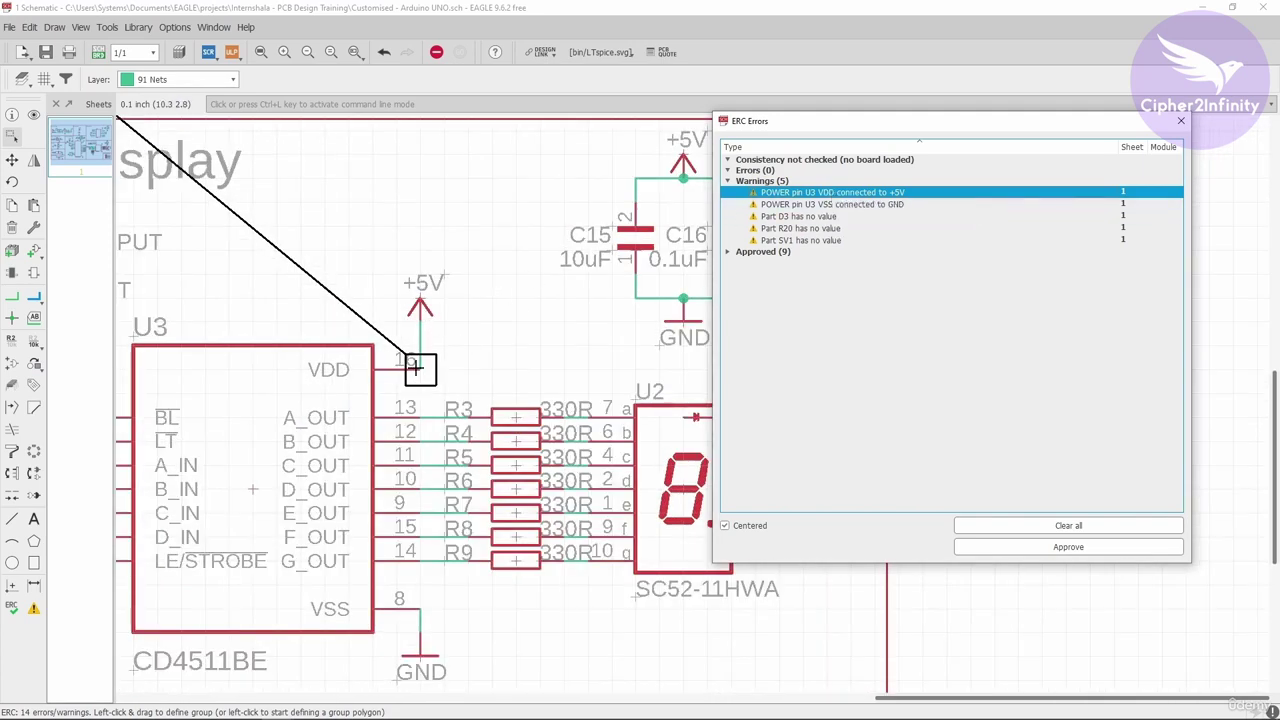
pyautogui.click(1067, 546)
pyautogui.scroll(-2, 414, 328)
pyautogui.scroll(2, 555, 349)
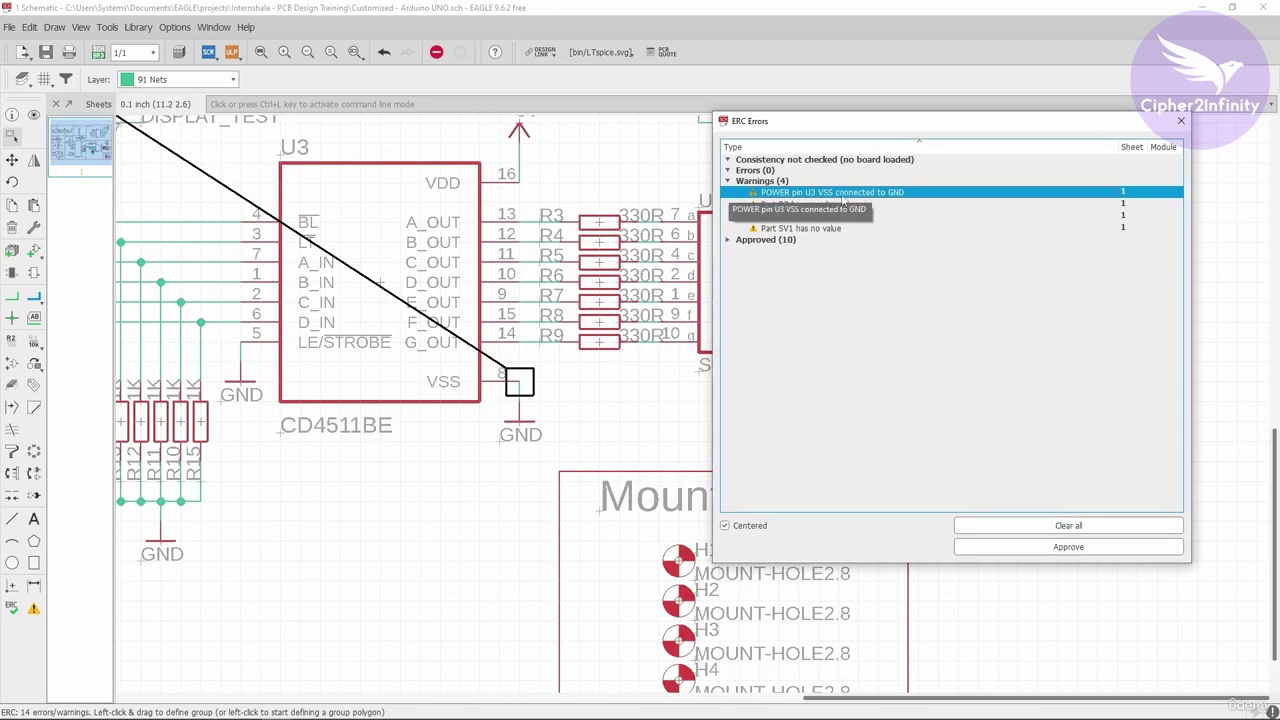
pyautogui.scroll(3, 484, 403)
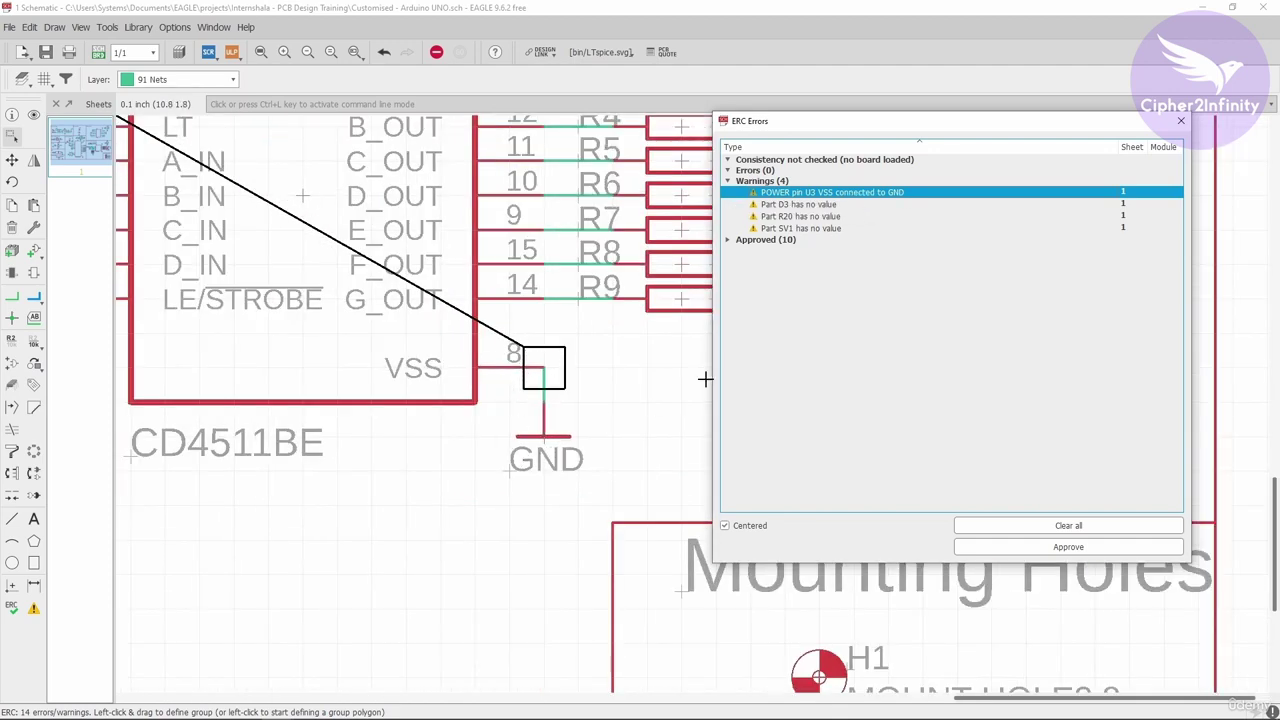
pyautogui.click(1051, 547)
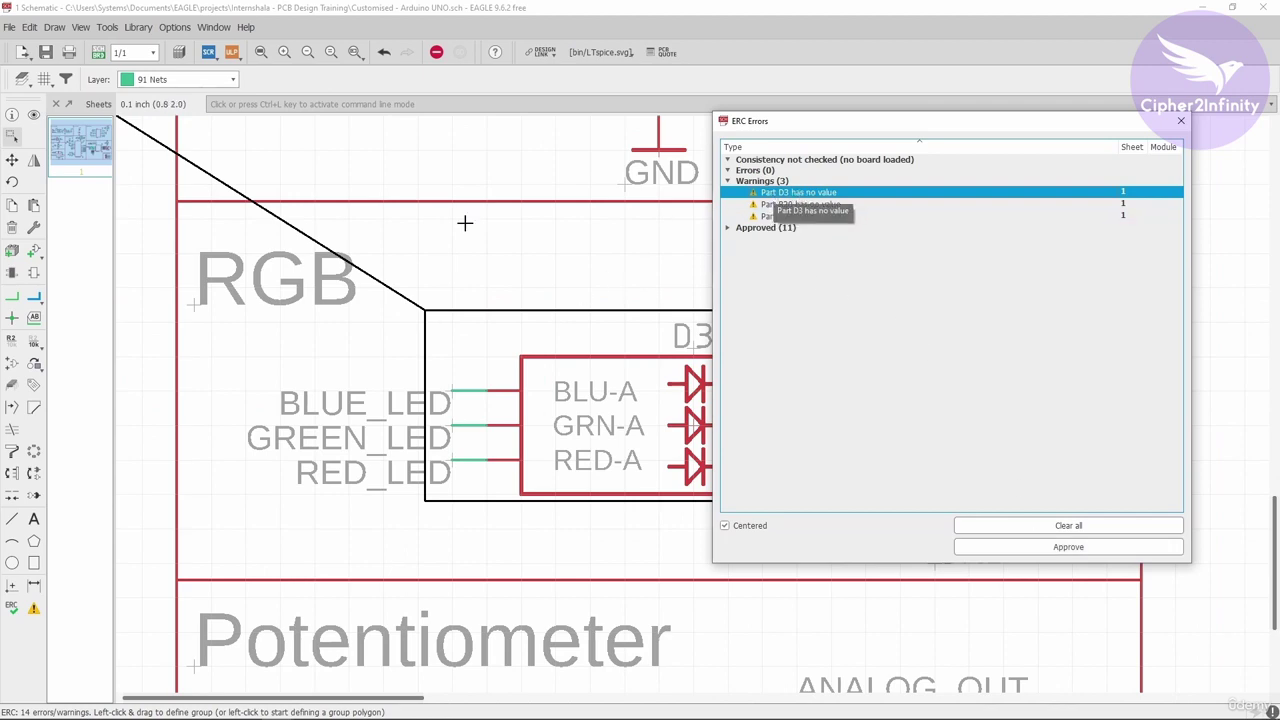
# - Leave RGB LED D3 without a value and approve its missing-value warning
pyautogui.scroll(-3, 550, 355)
pyautogui.scroll(1, 362, 325)
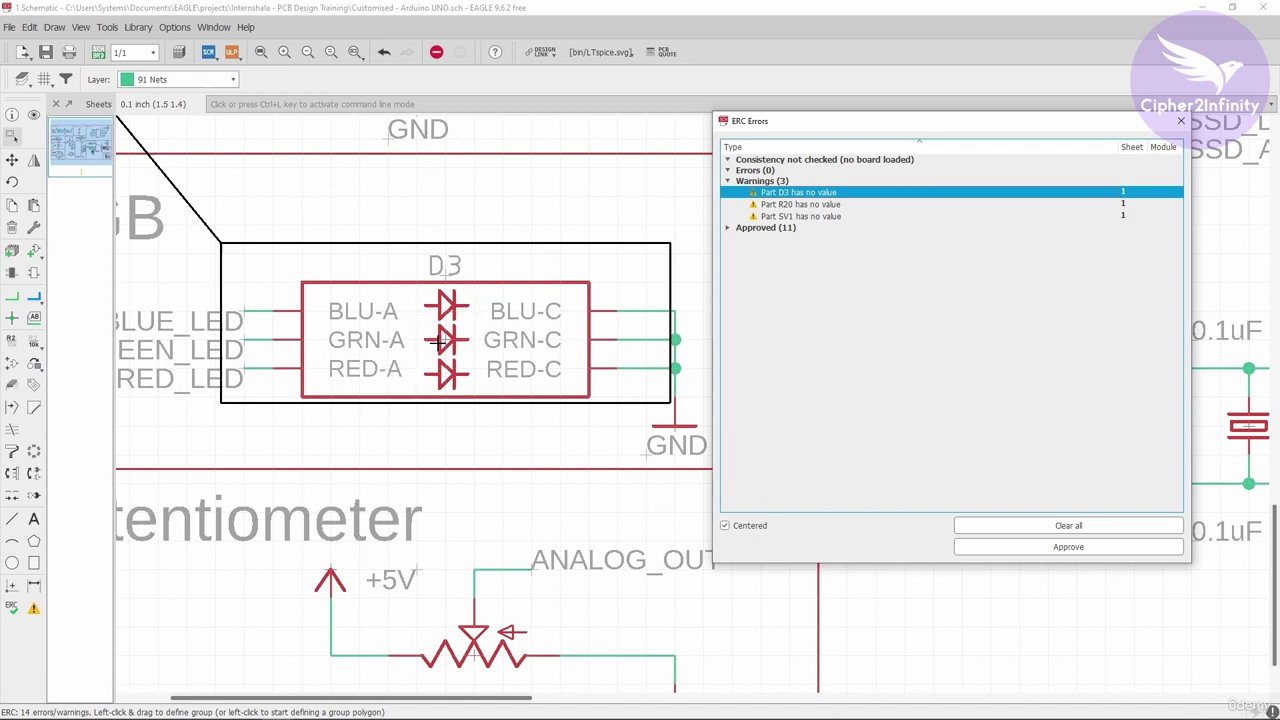
pyautogui.scroll(3, 443, 340)
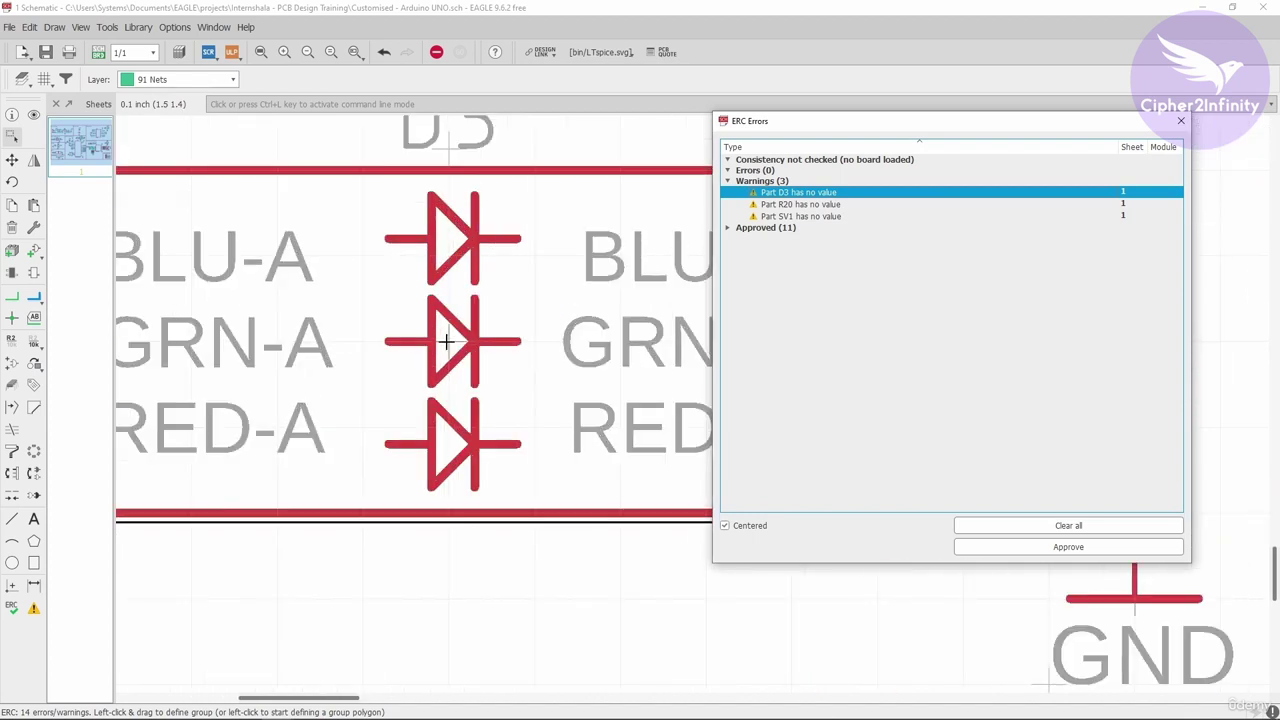
pyautogui.scroll(-4, 447, 342)
pyautogui.rightClick(449, 344)
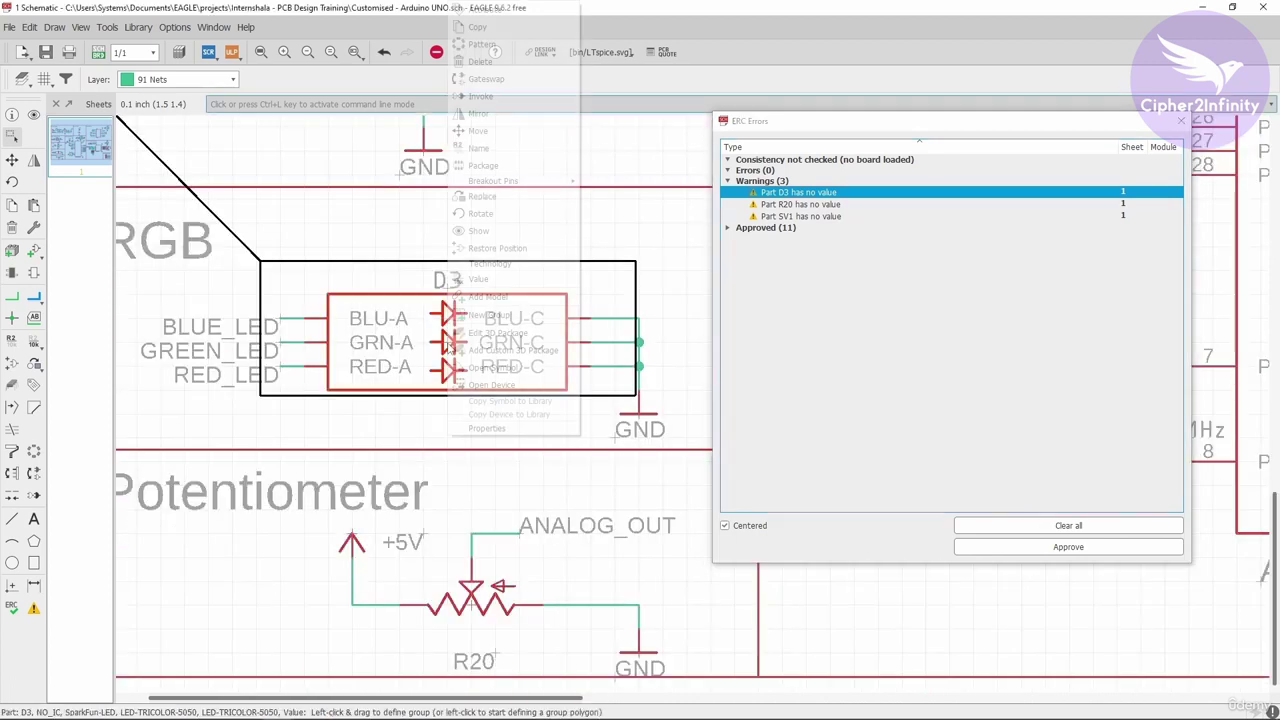
pyautogui.click(495, 279)
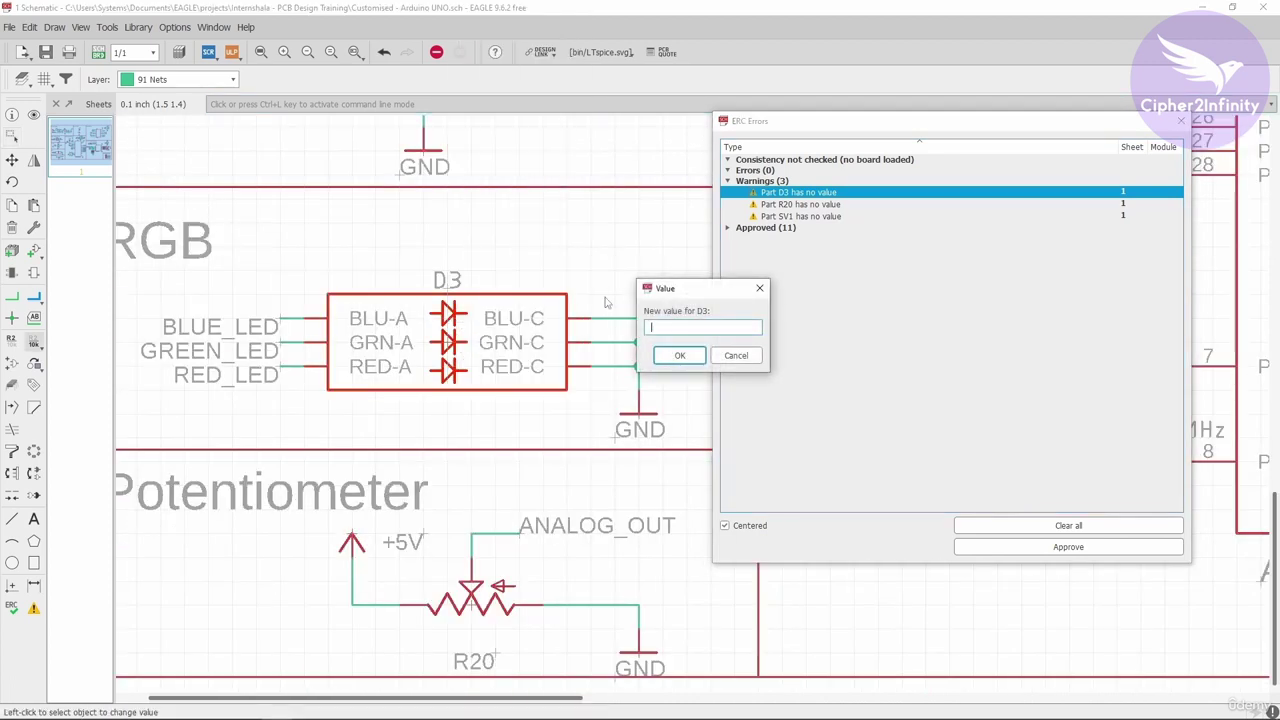
pyautogui.moveTo(668, 292); pyautogui.dragTo(554, 177)
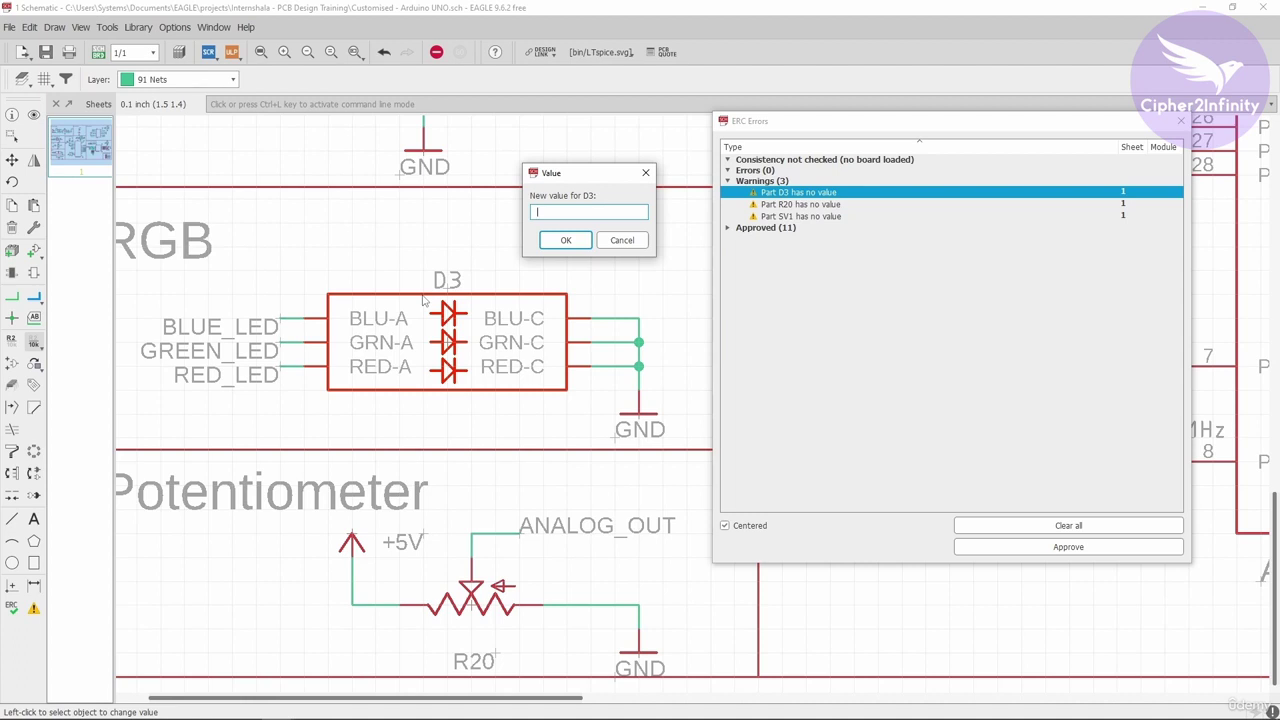
pyautogui.click(622, 241)
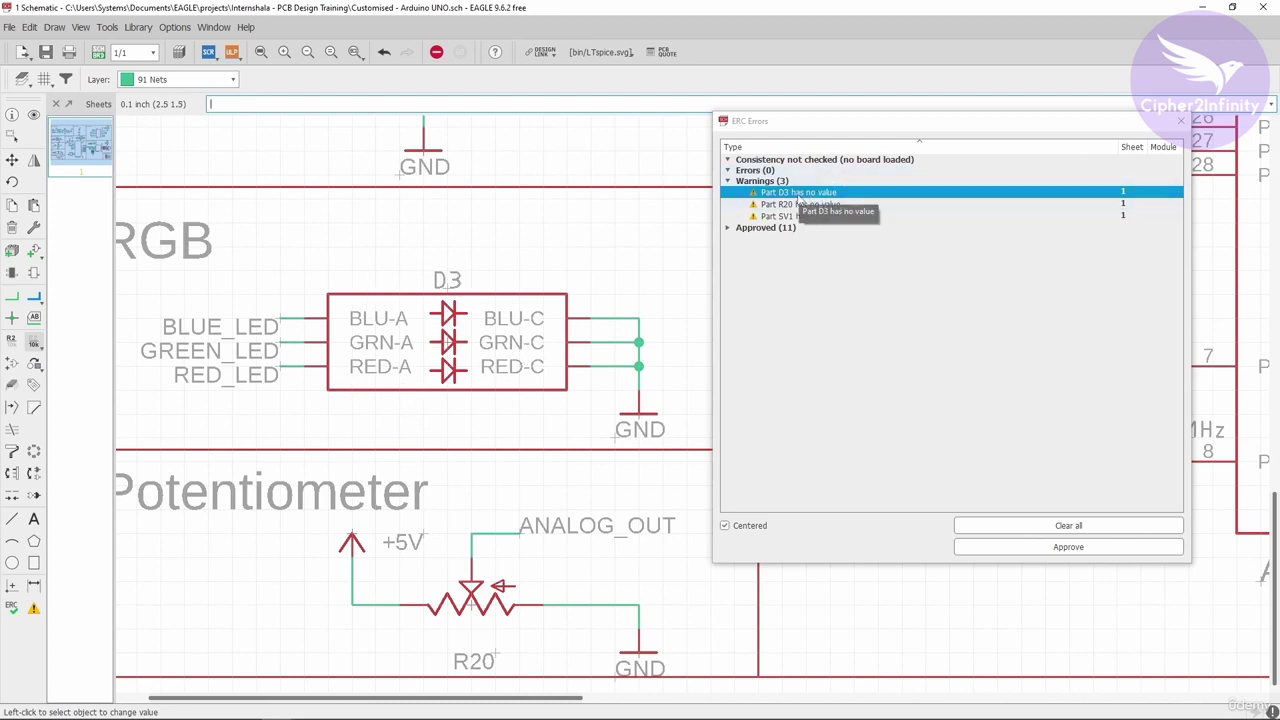
pyautogui.click(1060, 547)
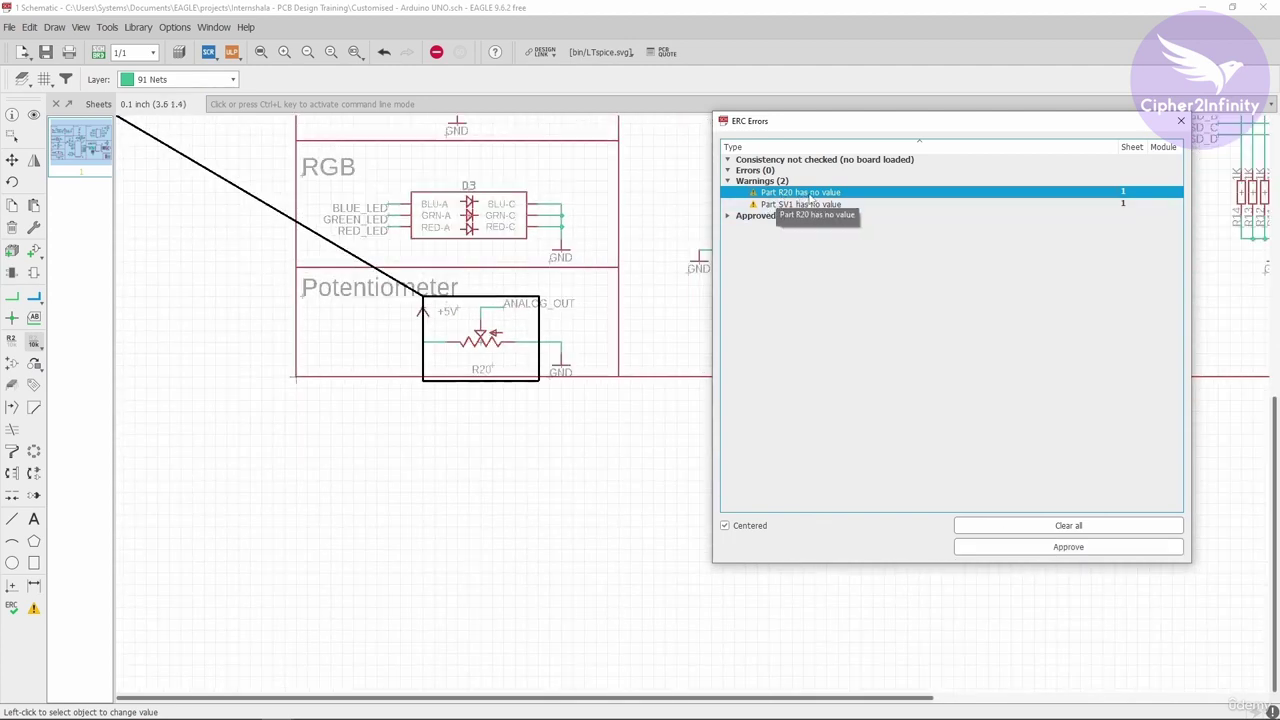
# - Set potentiometer R20's value to 10k
pyautogui.scroll(3, 484, 348)
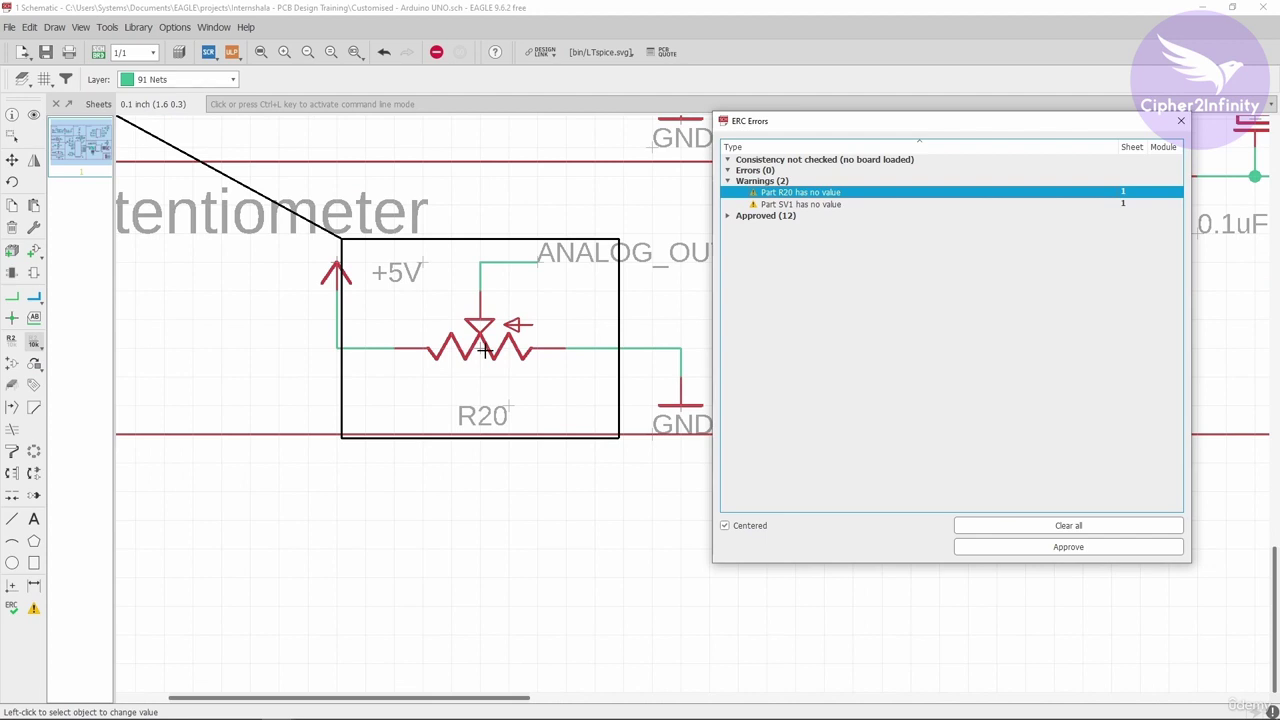
pyautogui.scroll(-1, 484, 348)
pyautogui.rightClick(445, 352)
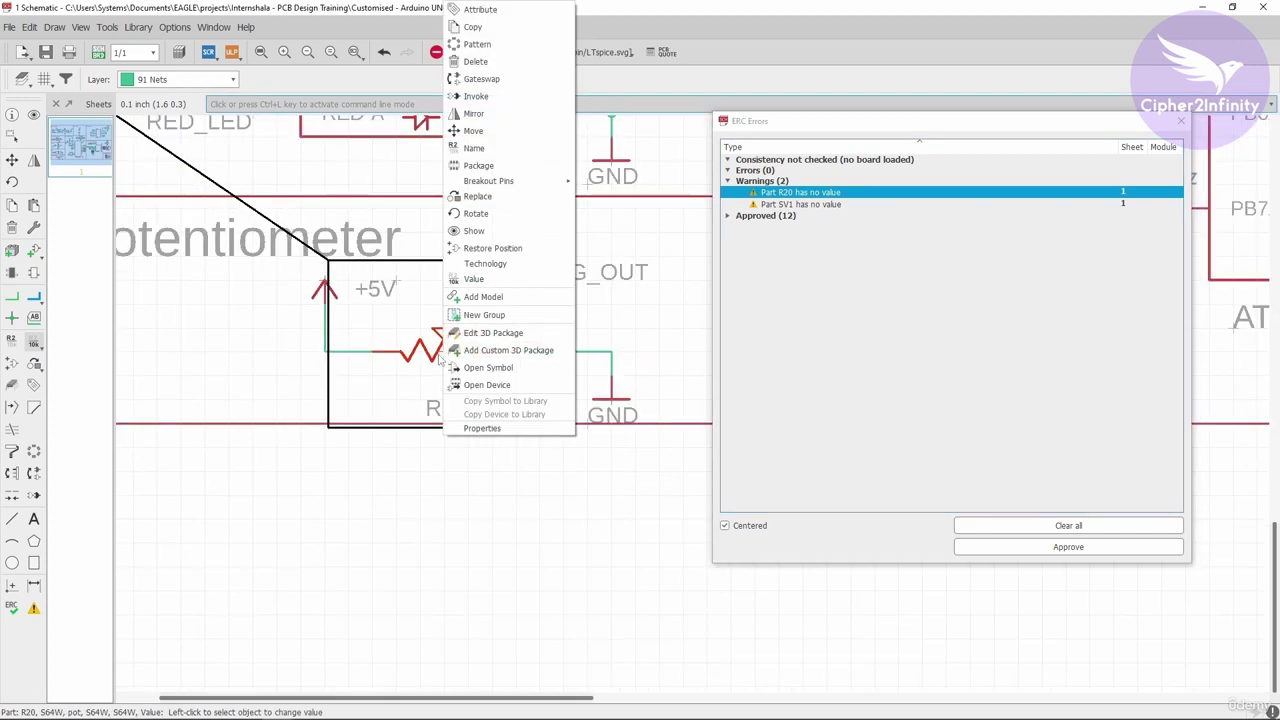
pyautogui.click(474, 280)
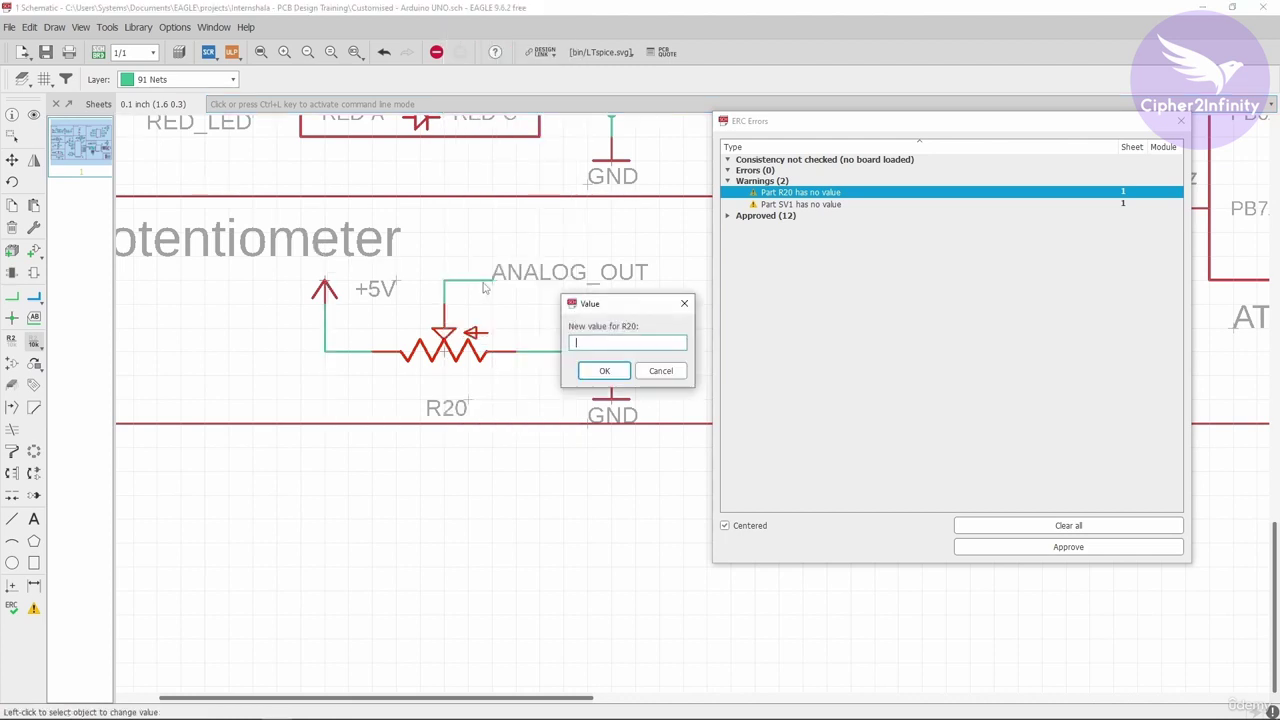
pyautogui.moveTo(586, 308); pyautogui.dragTo(414, 201)
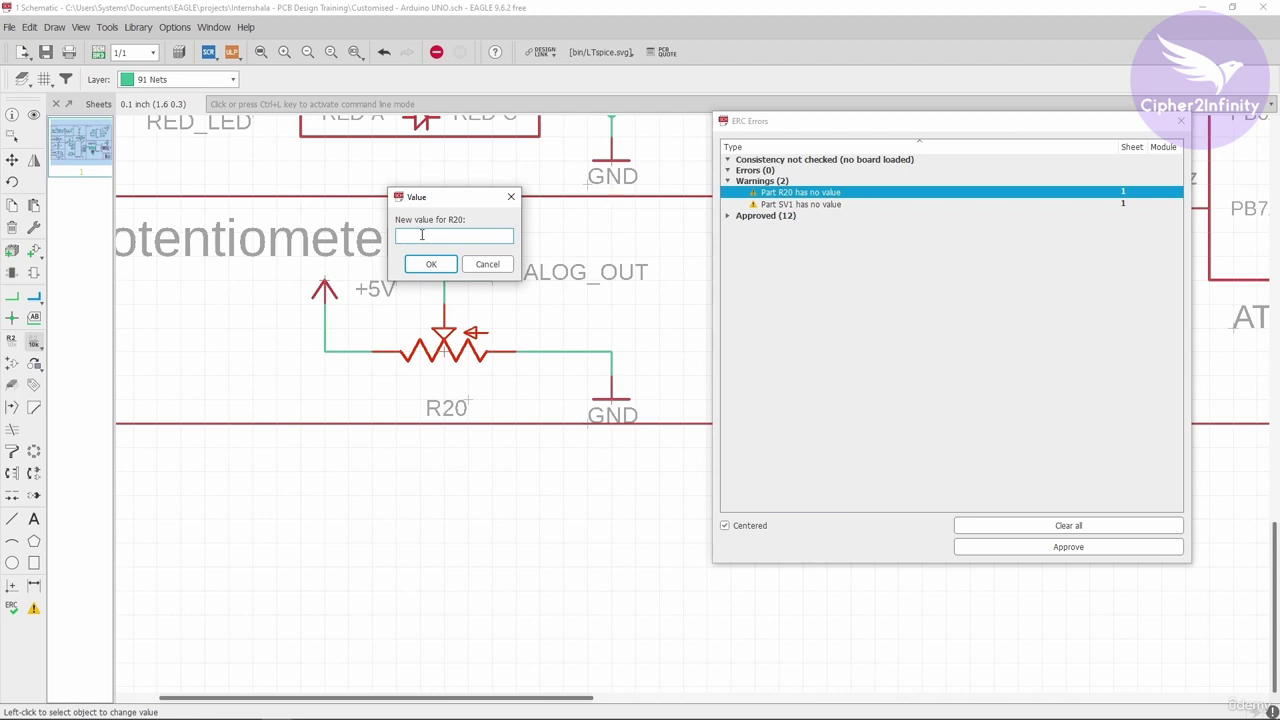
pyautogui.write('10k')
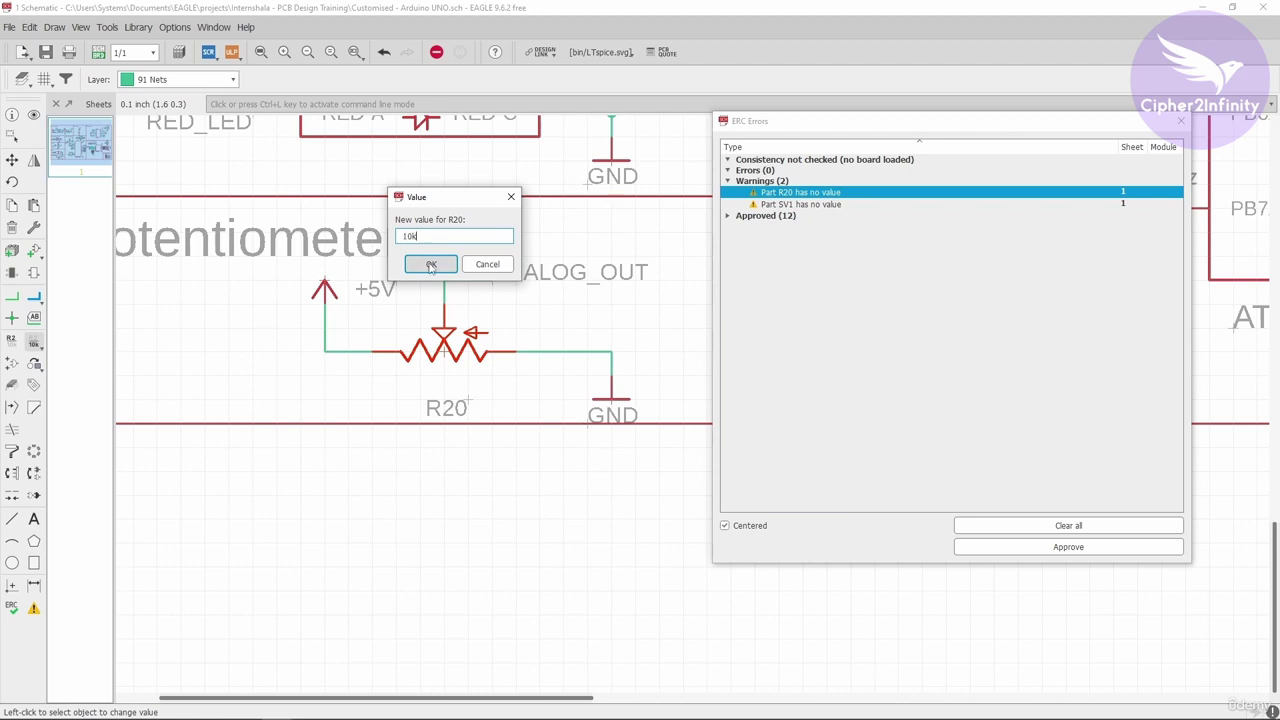
pyautogui.click(431, 265)
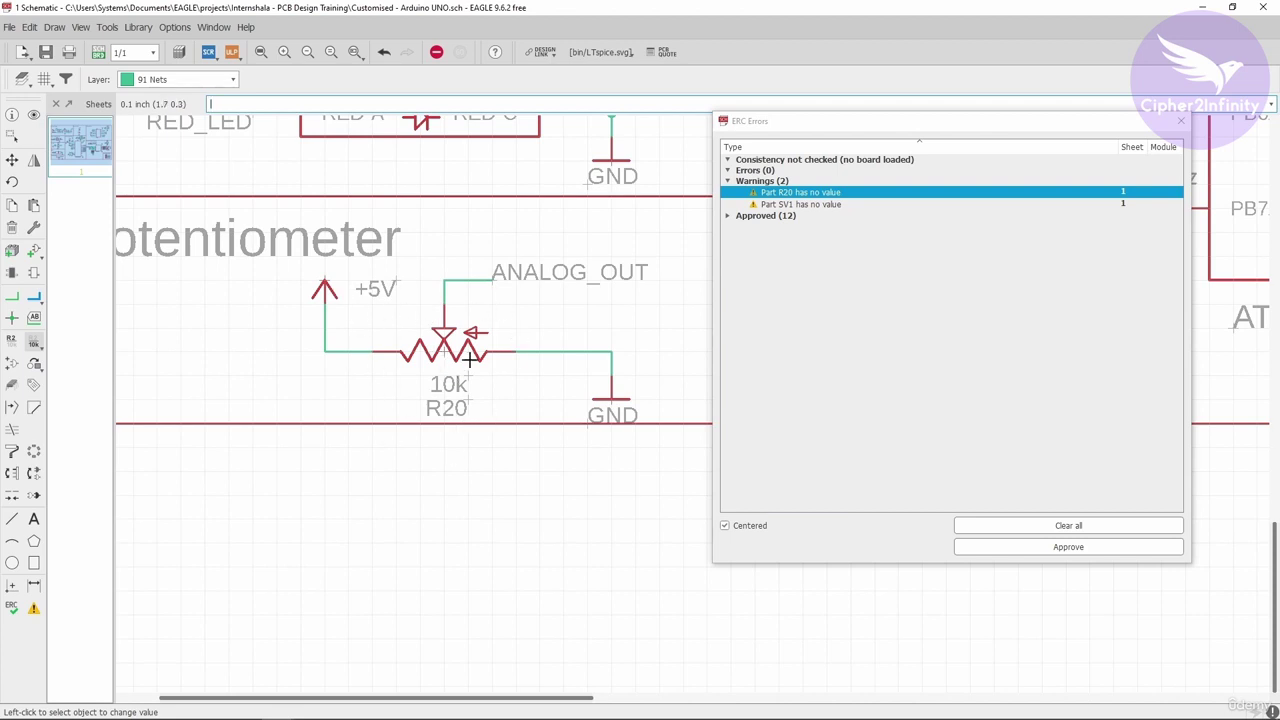
# - Place the 10k label right of R20 and approve R20's missing-value warning
pyautogui.click(12, 160)
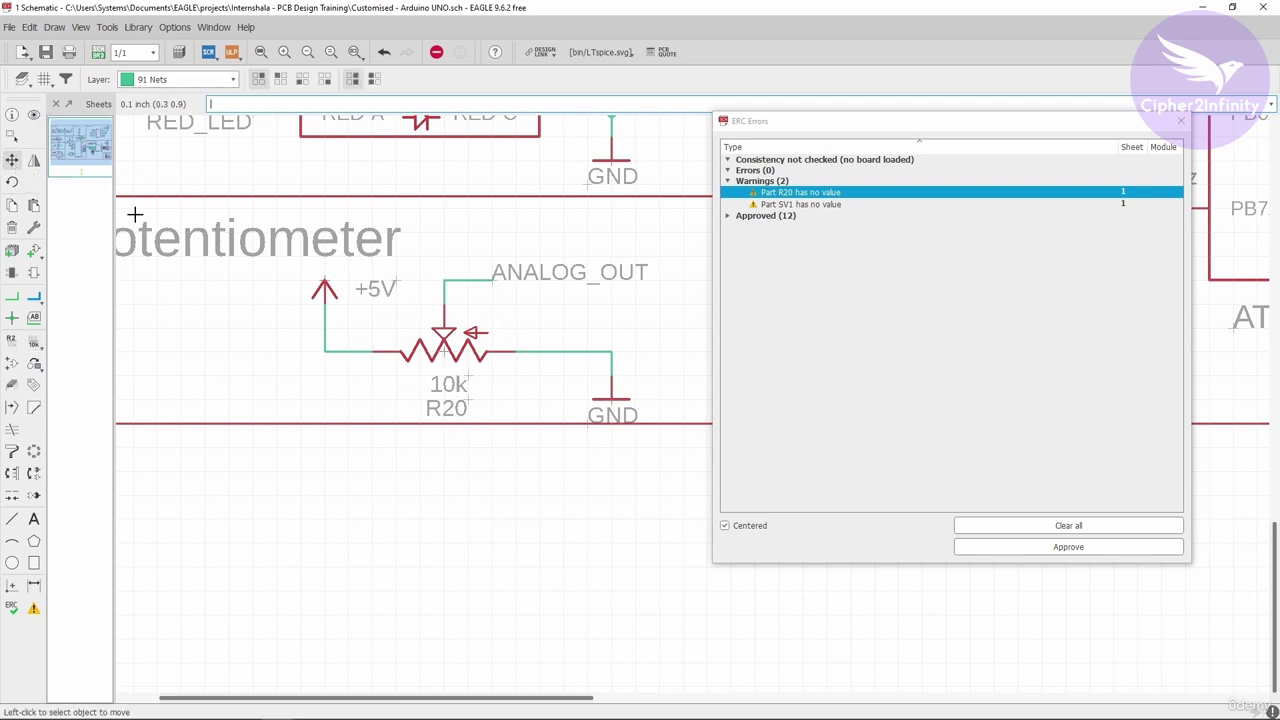
pyautogui.scroll(1, 455, 402)
pyautogui.click(471, 397)
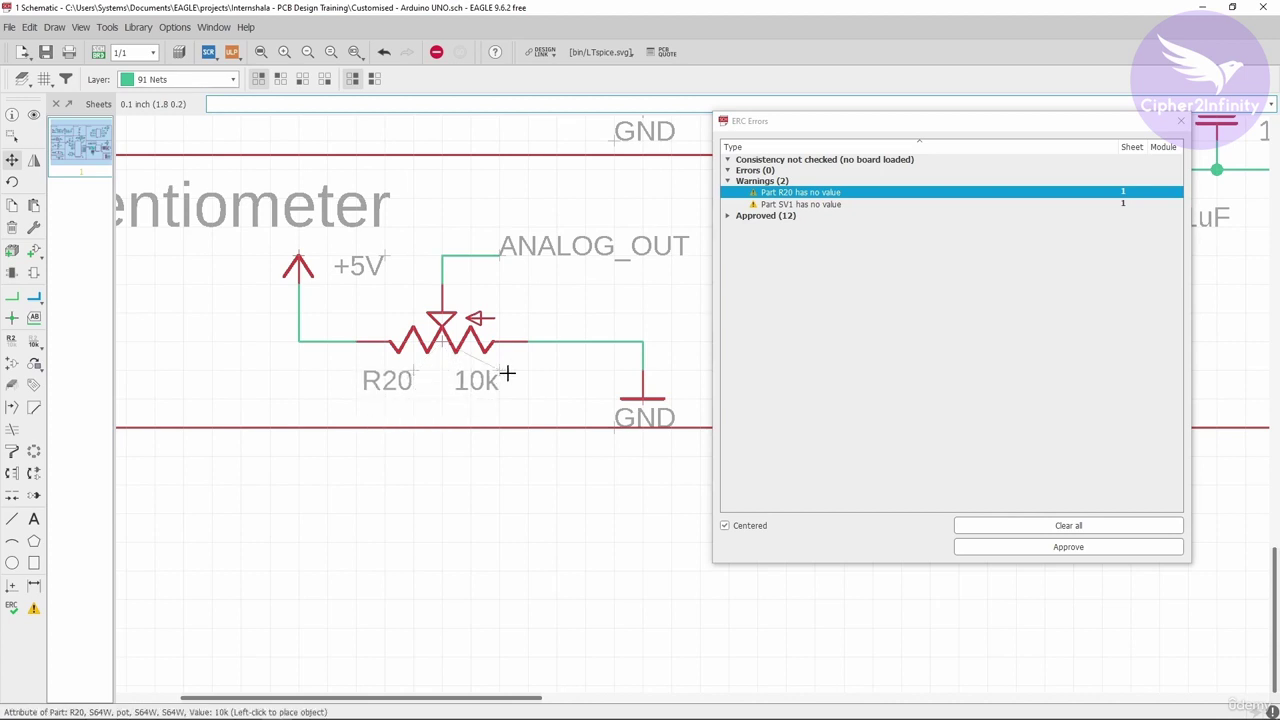
pyautogui.click(446, 376)
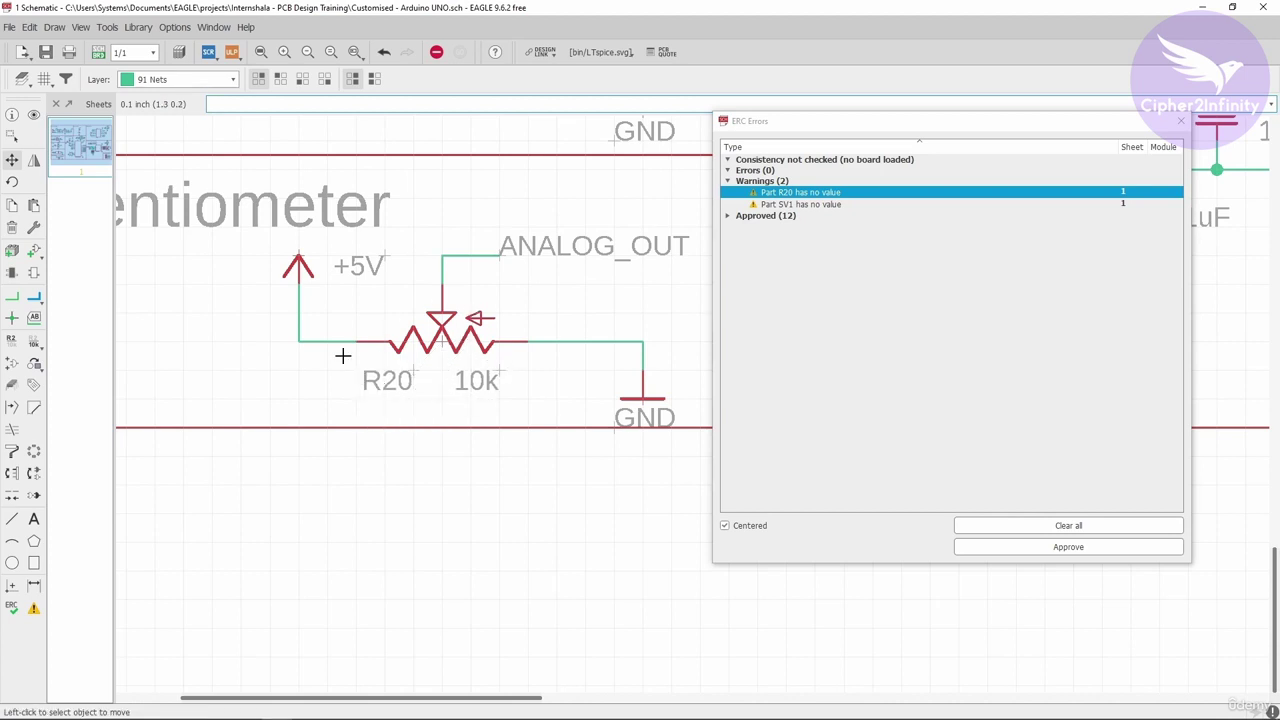
pyautogui.scroll(-1, 370, 376)
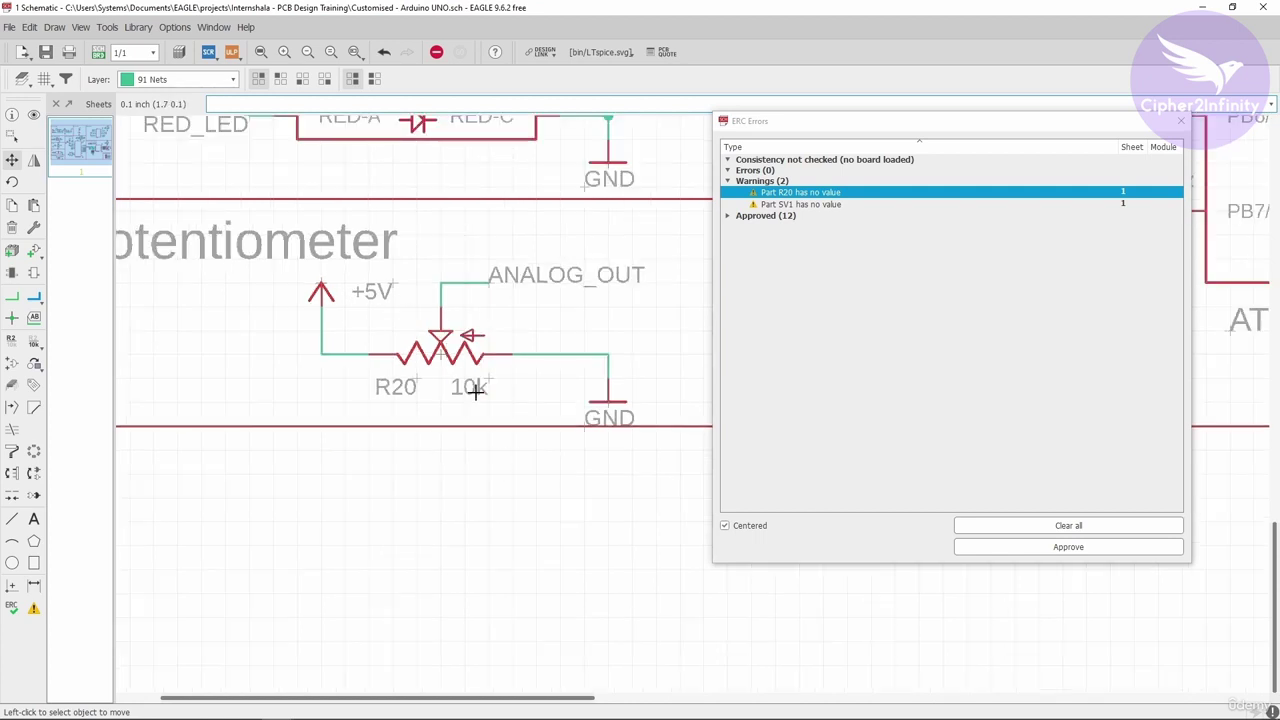
pyautogui.click(818, 194)
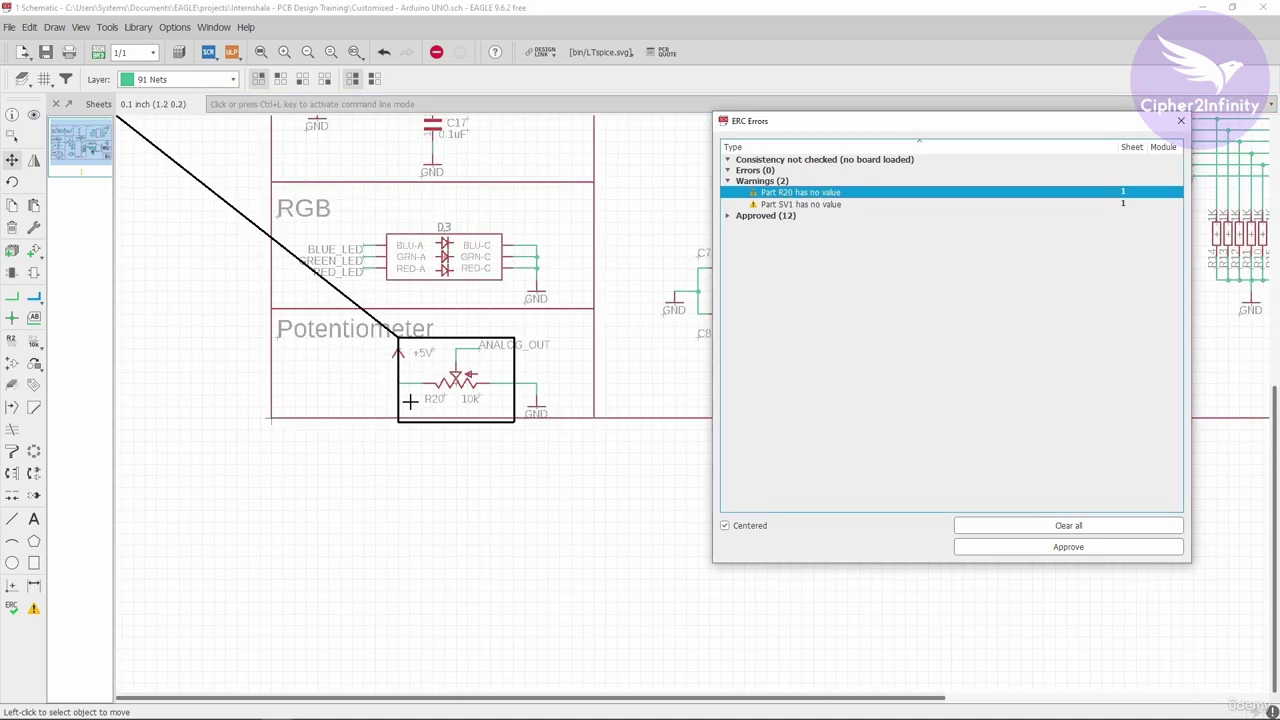
pyautogui.click(1088, 548)
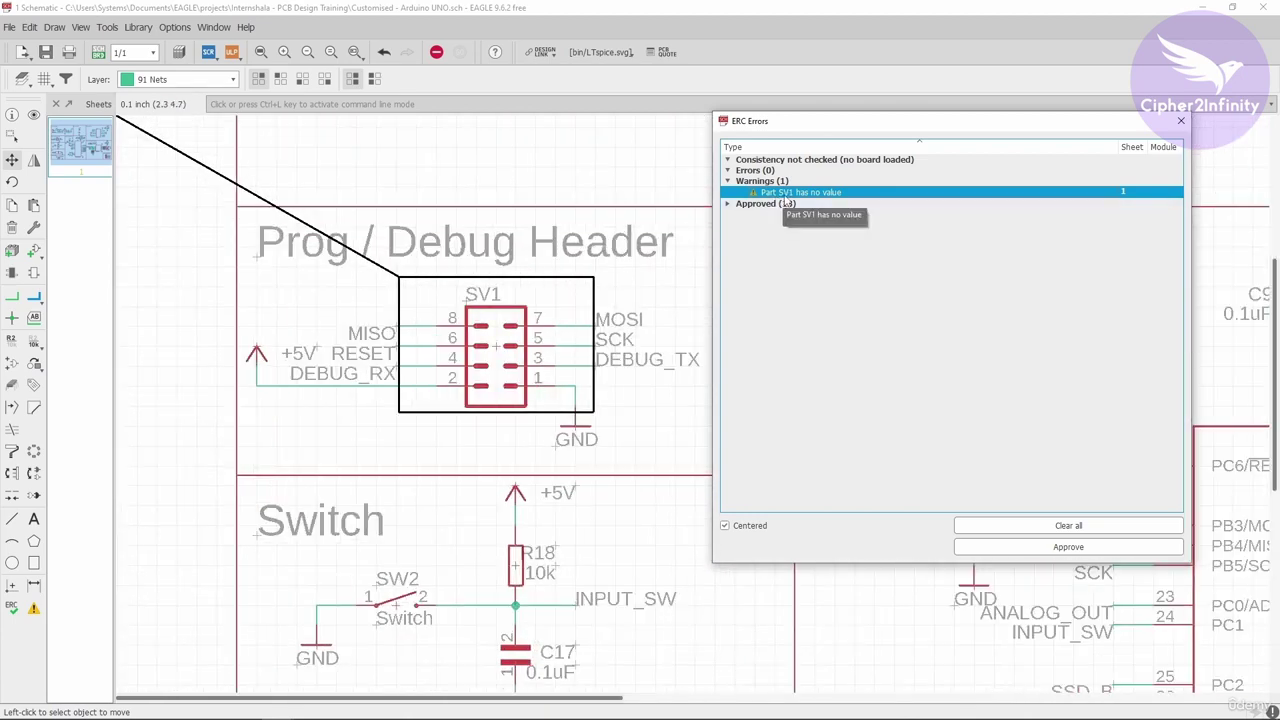
# - Approve the SV1 missing-value warning, leaving 0 errors and 0 warnings
pyautogui.scroll(-1, 414, 308)
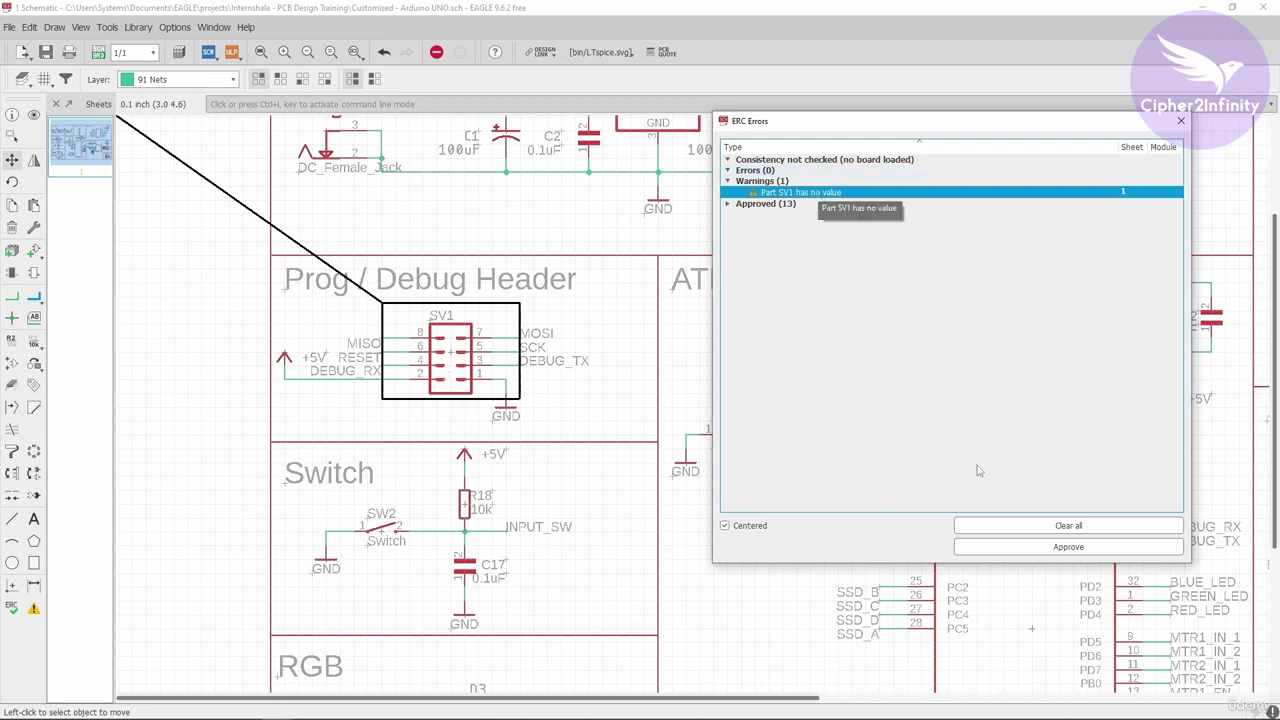
pyautogui.click(1045, 548)
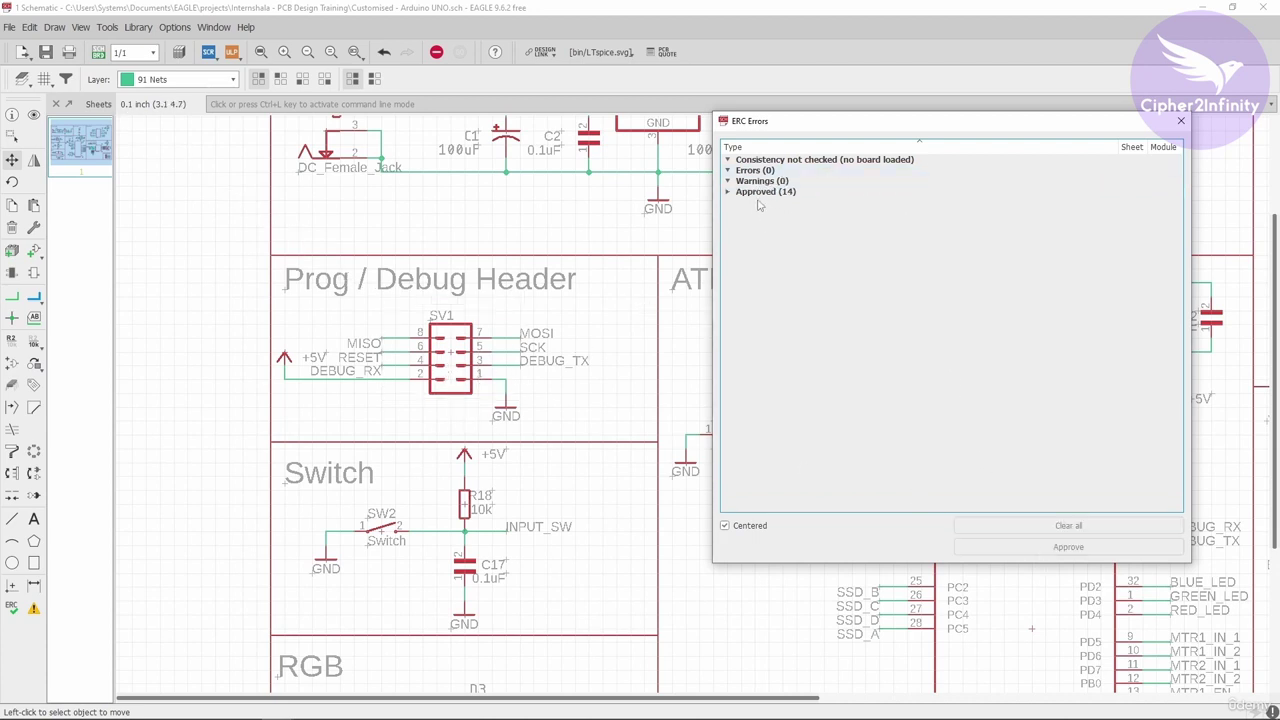
pyautogui.scroll(-3, 272, 411)
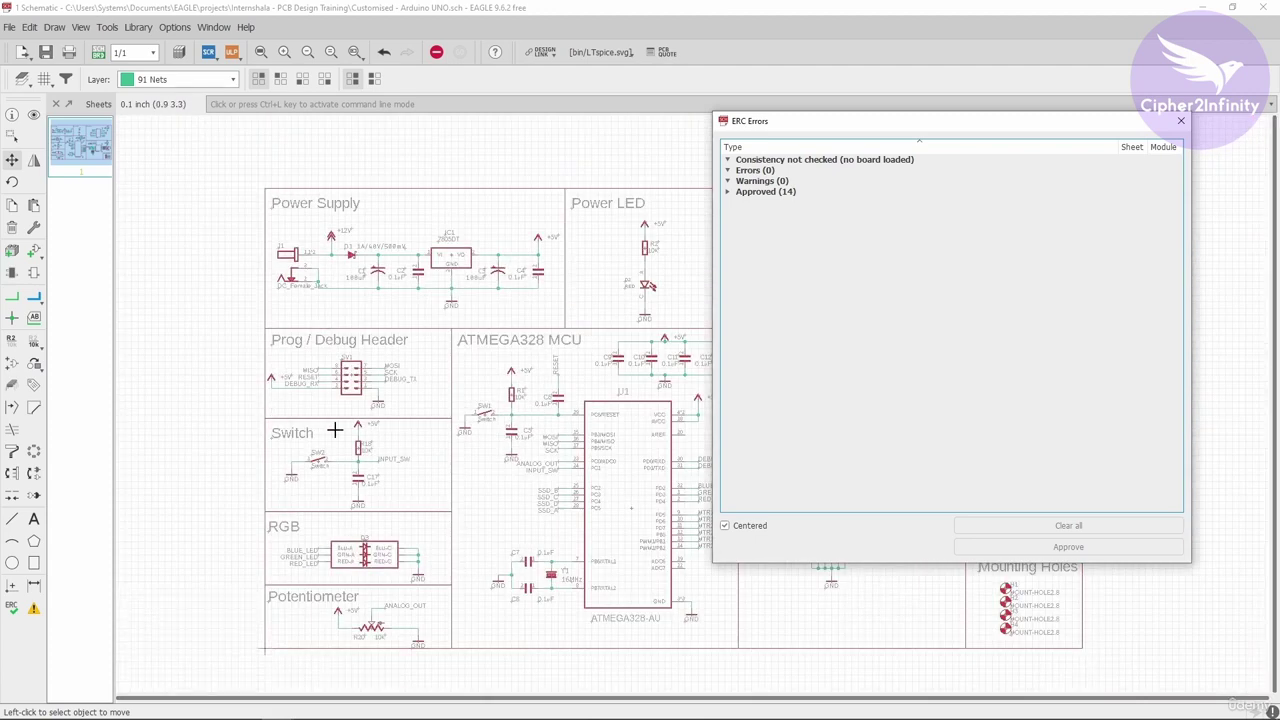
pyautogui.scroll(-1, 274, 334)
pyautogui.scroll(-3, 300, 350)
pyautogui.scroll(3, 361, 381)
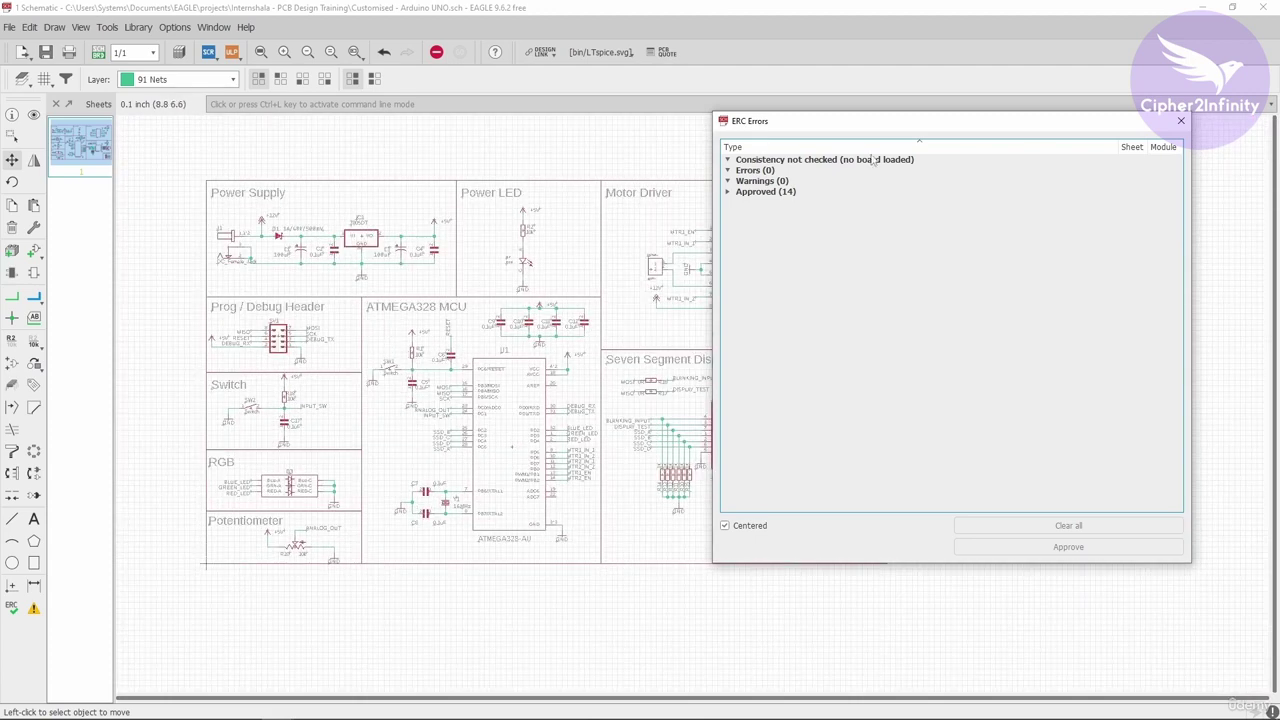
# - Close the ERC results and zoom out to show the whole schematic sheet
pyautogui.click(1181, 120)
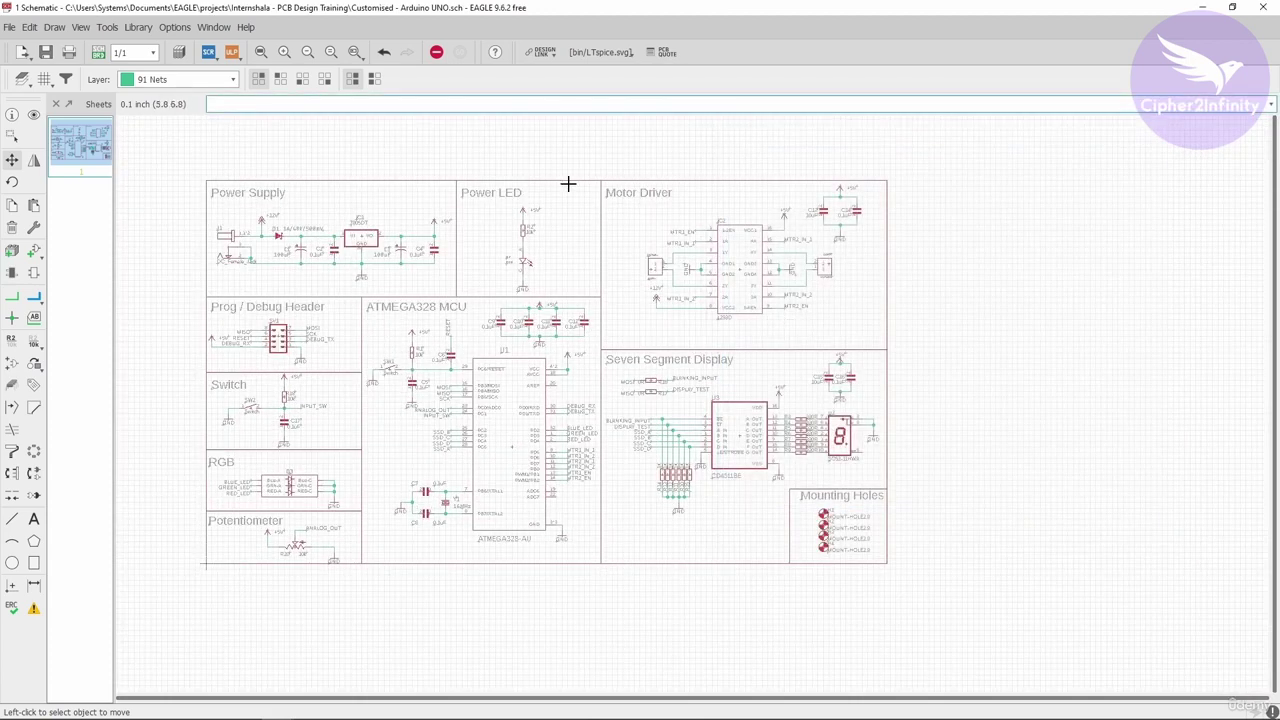
pyautogui.scroll(2, 271, 332)
pyautogui.scroll(-1, 389, 305)
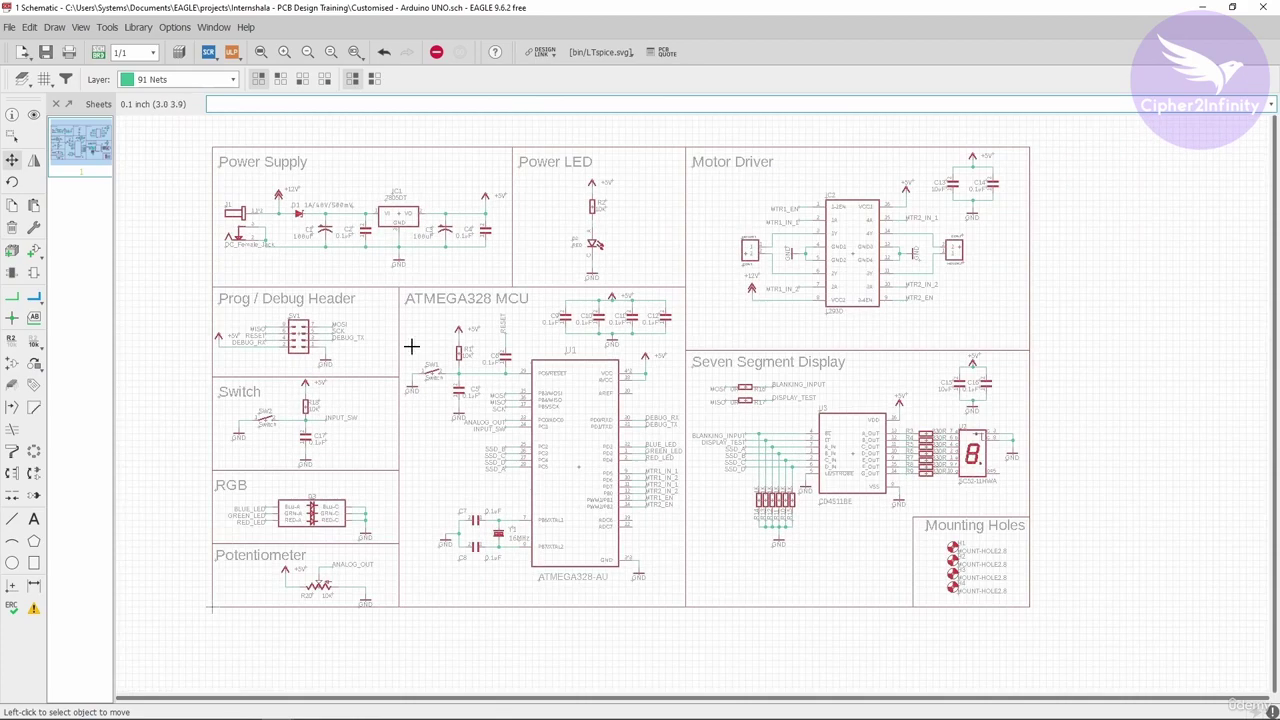